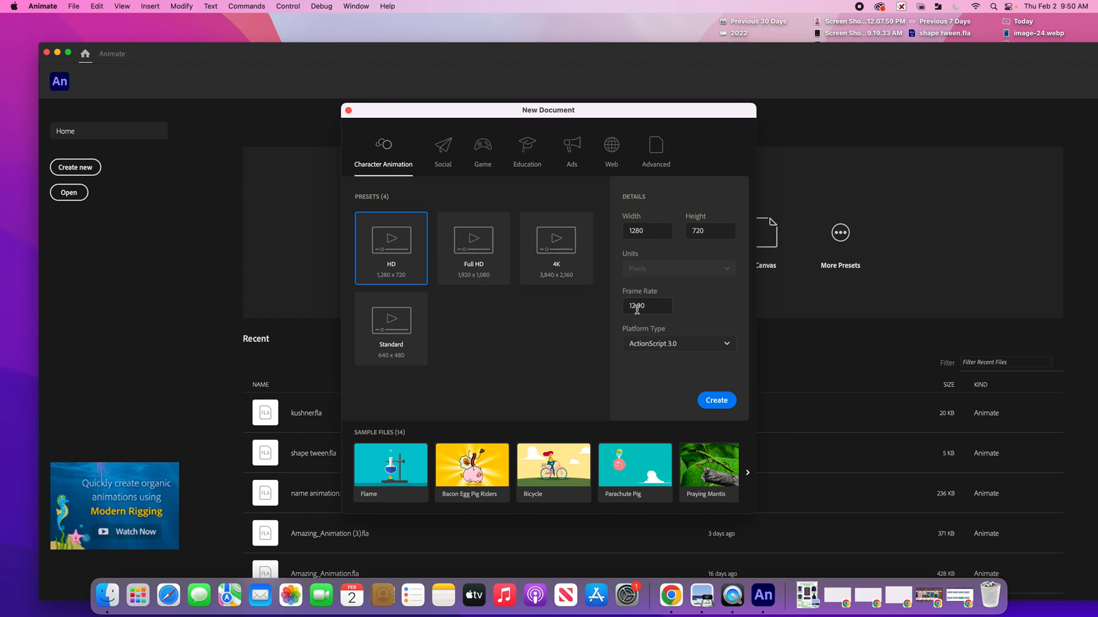
Create a new HD 1280 x 720 document
left_click(716, 401)
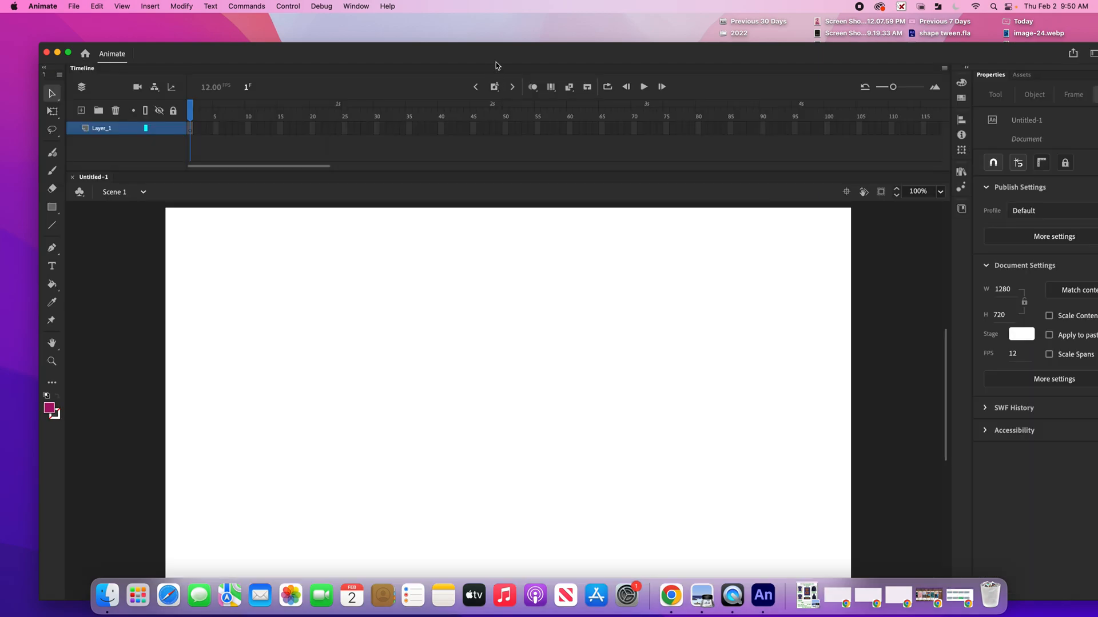
left_click_drag(493, 54, 479, 28)
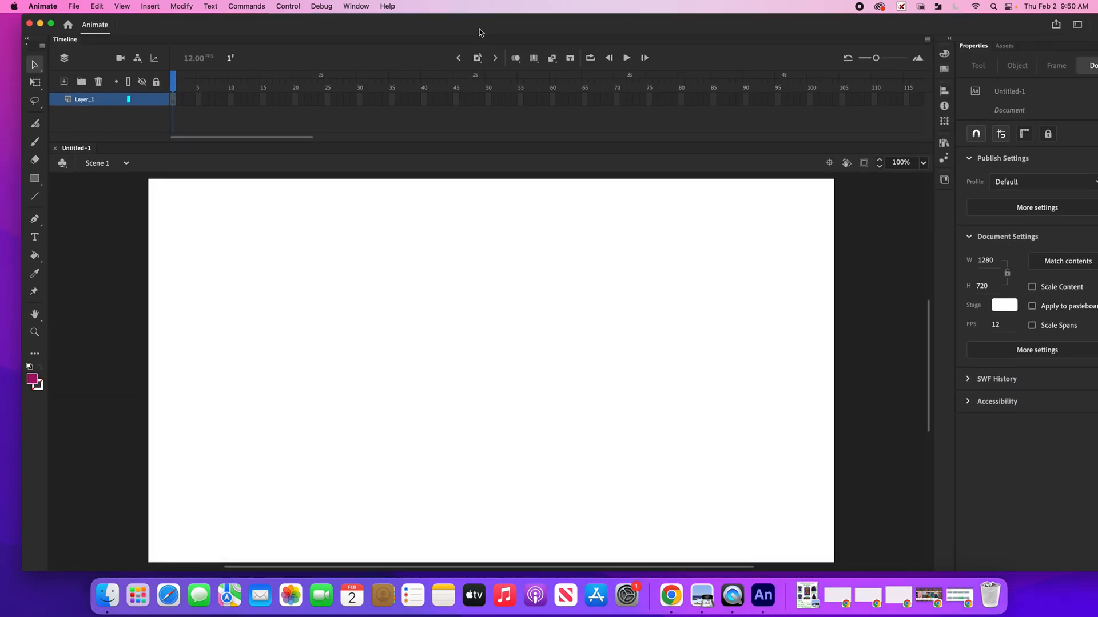
Draw a rectangle covering the whole stage with the Rectangle tool
left_click(174, 103)
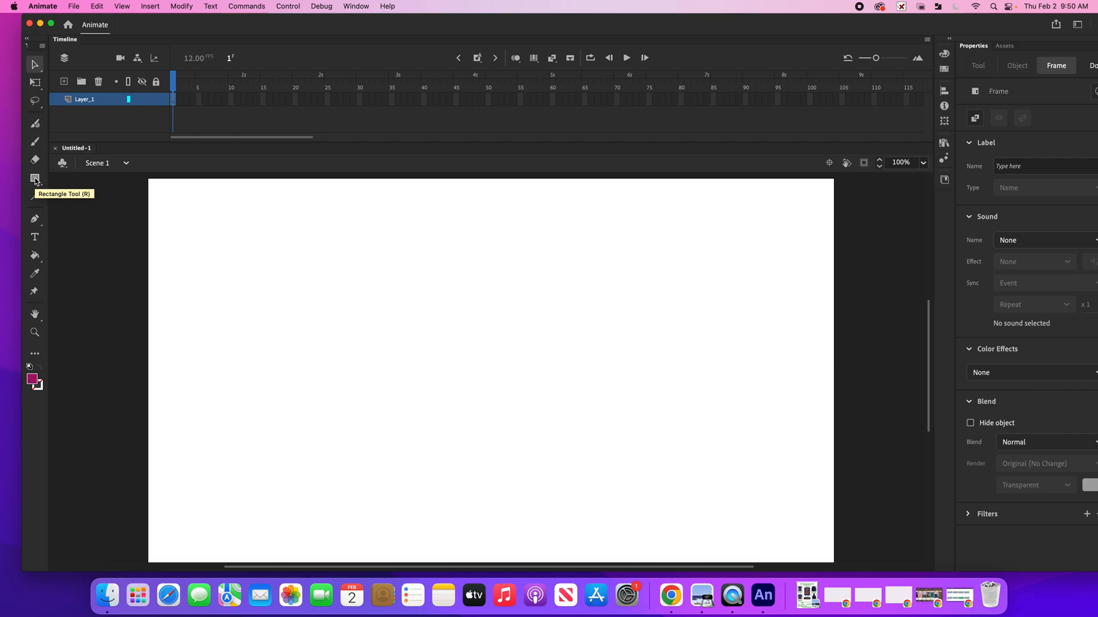
left_click(35, 179)
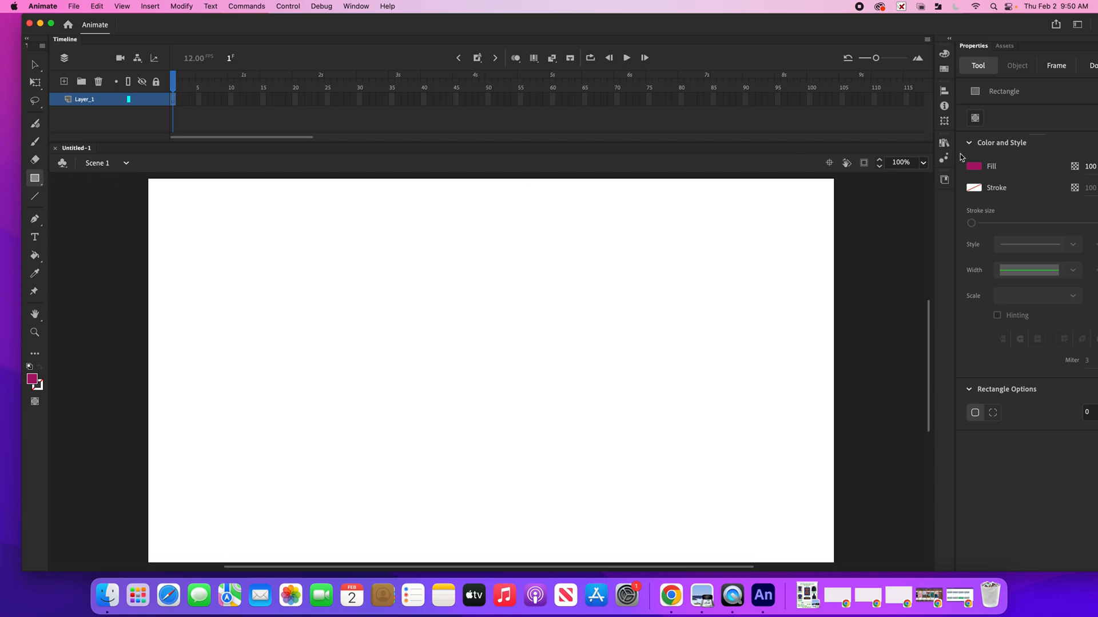
left_click(923, 163)
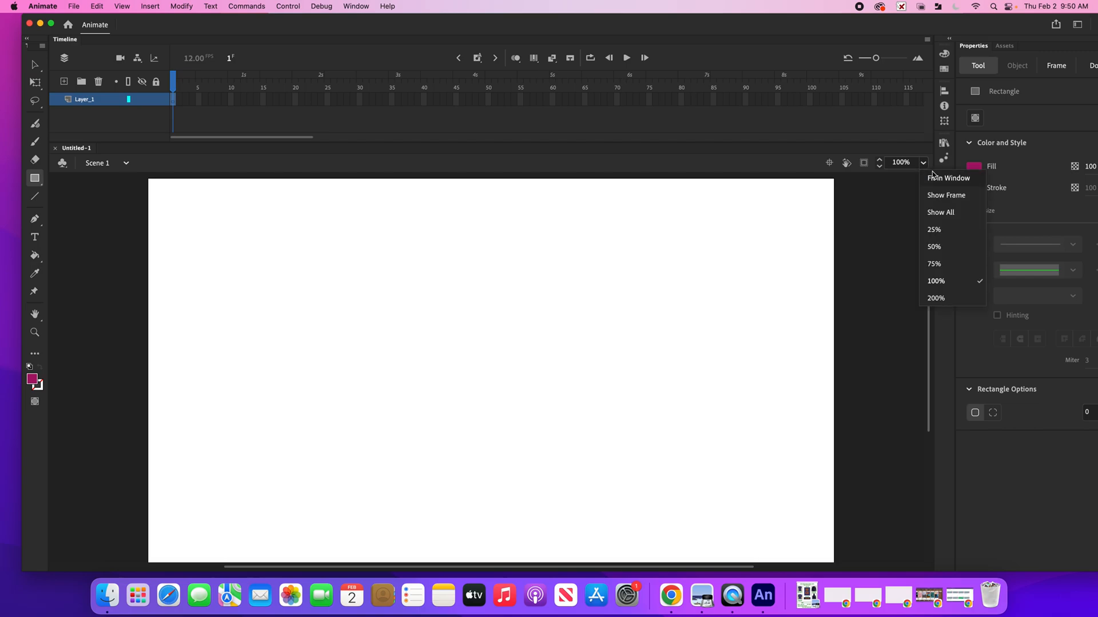
left_click(943, 179)
left_click(923, 163)
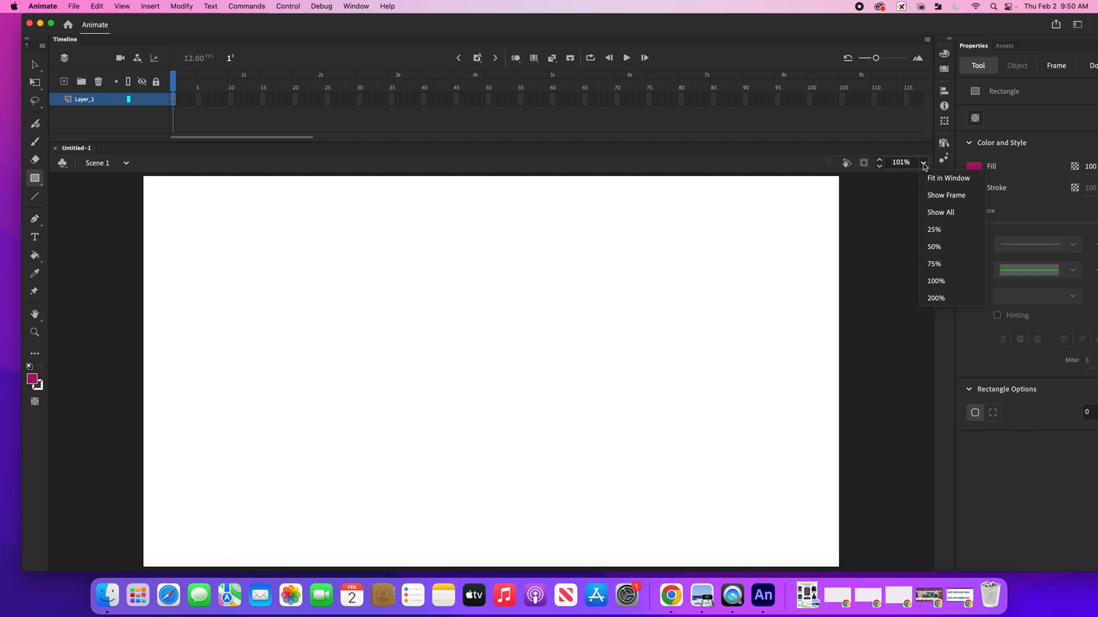
left_click(933, 267)
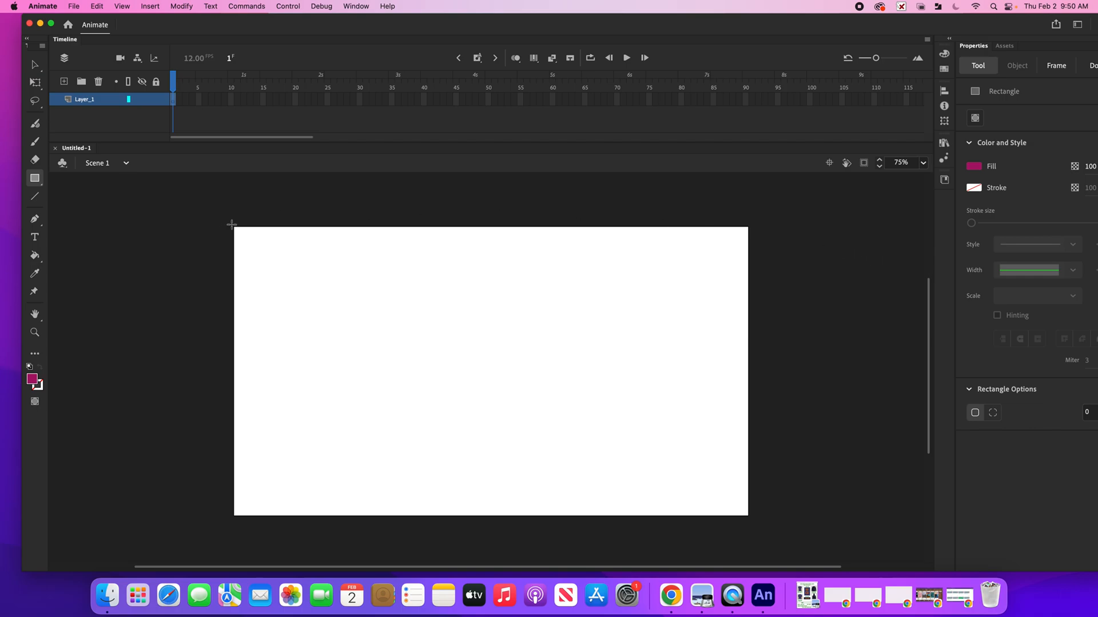
left_click_drag(232, 224, 659, 451)
left_click_drag(712, 474, 753, 520)
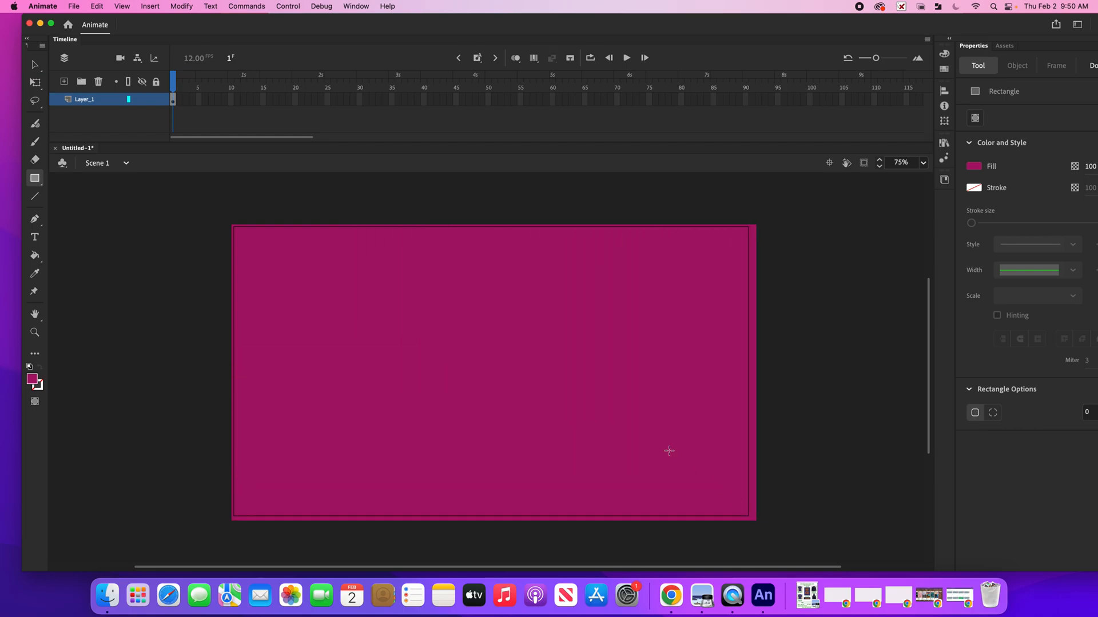
Fill the rectangle with the blue radial gradient swatch
left_click(174, 100)
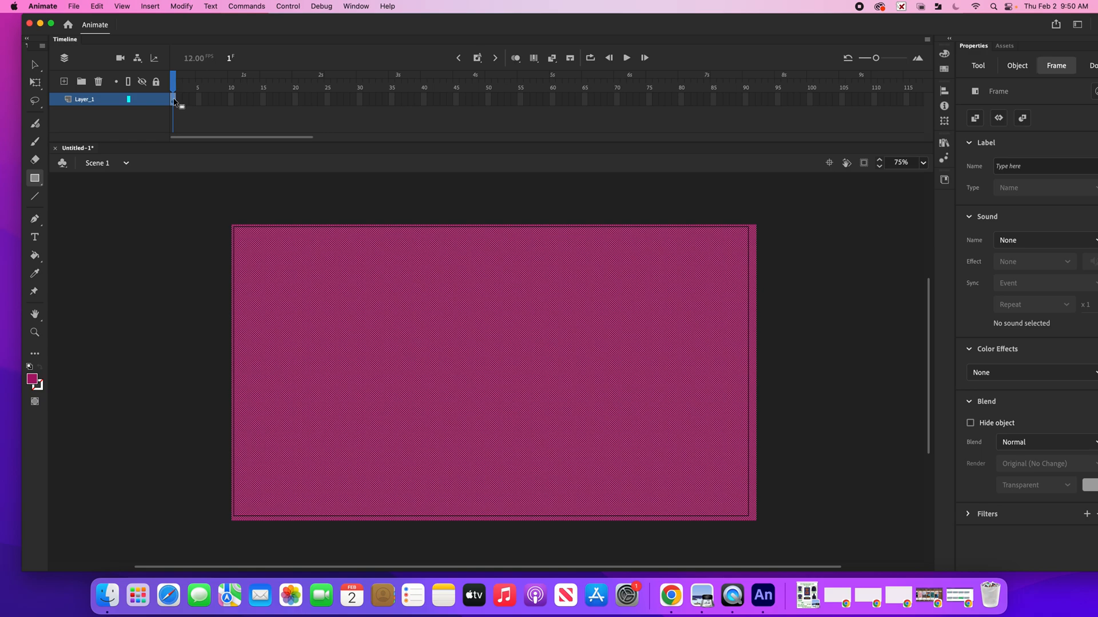
left_click(32, 380)
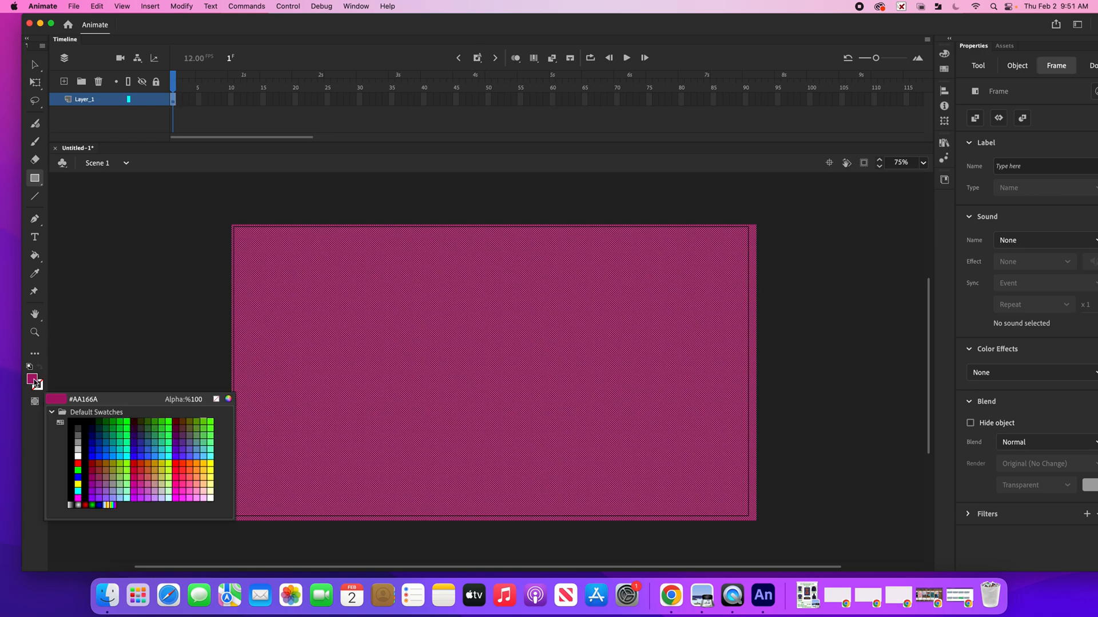
left_click(125, 420)
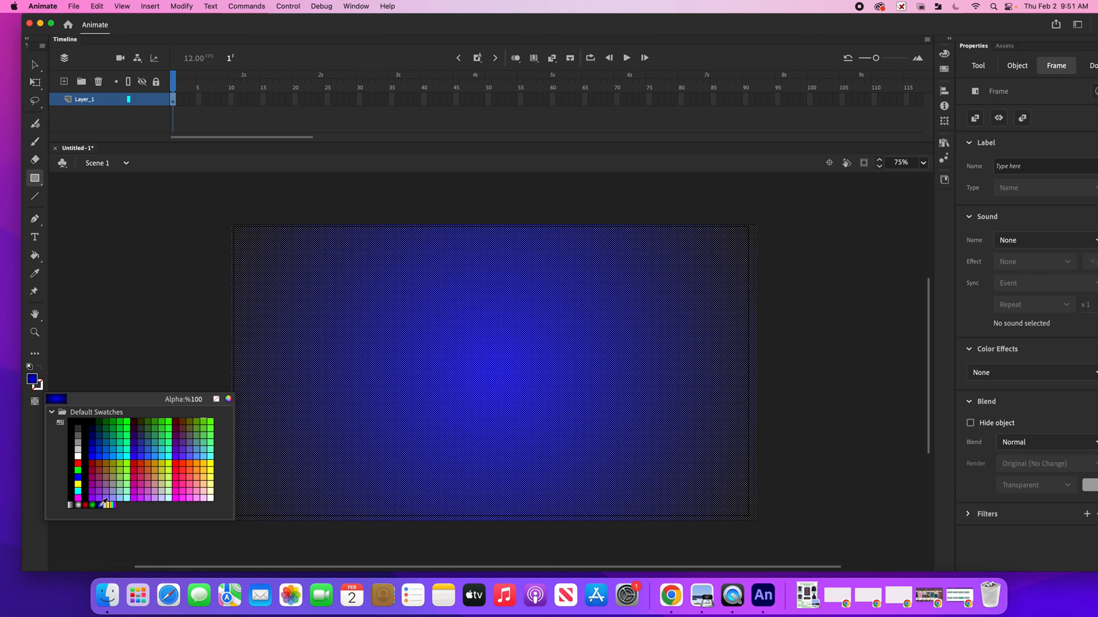
left_click(101, 505)
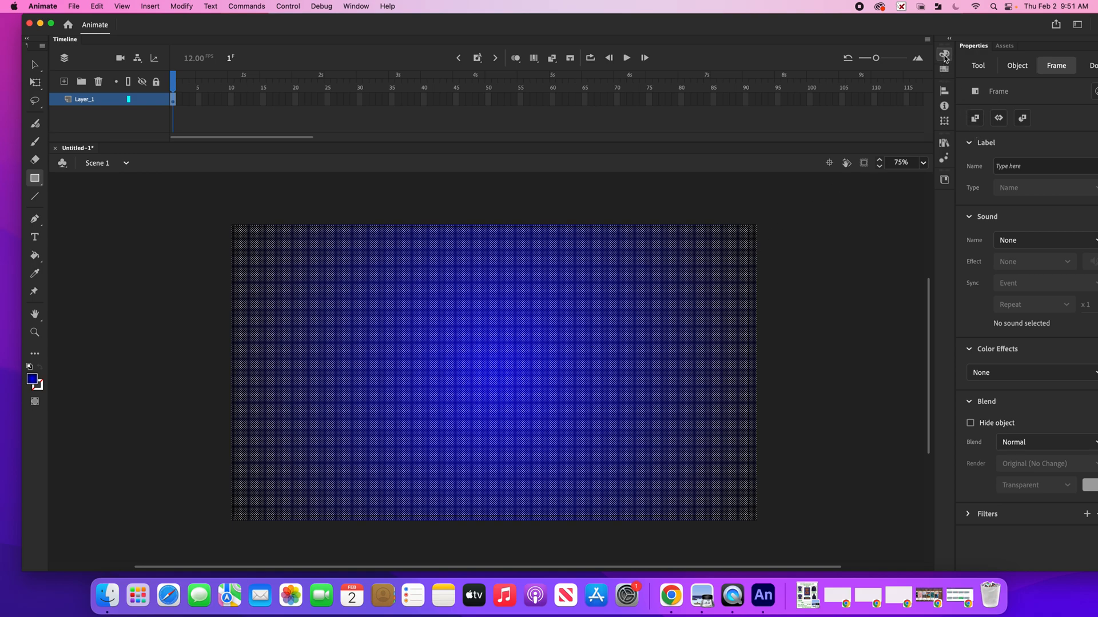
Change the fill to a linear gradient running from pink FF005D to blue 273FD3
left_click(944, 56)
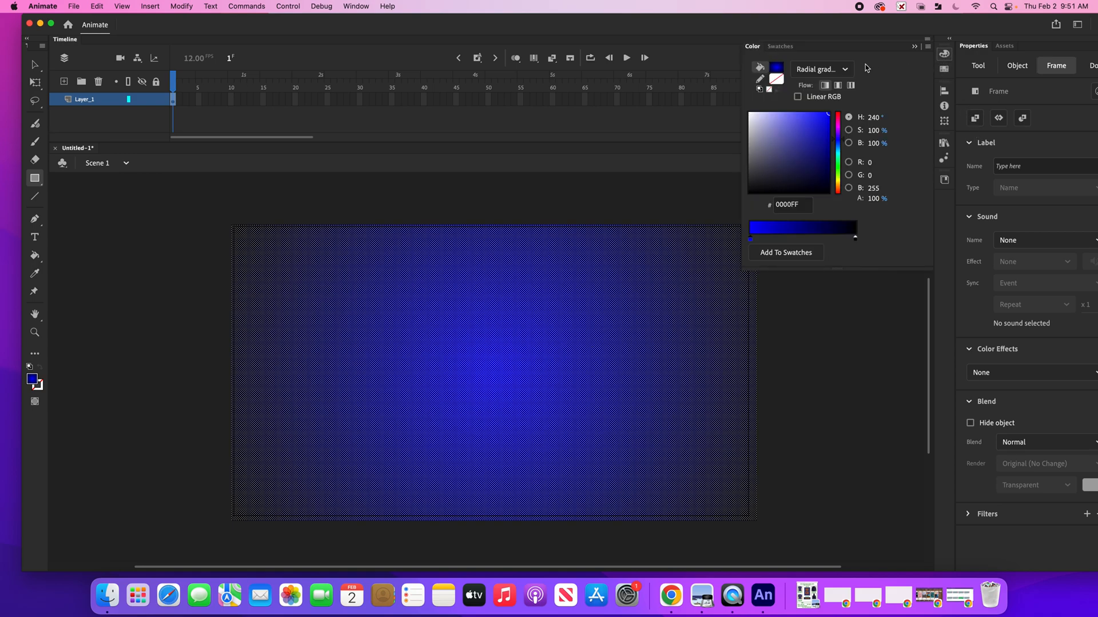
left_click(845, 71)
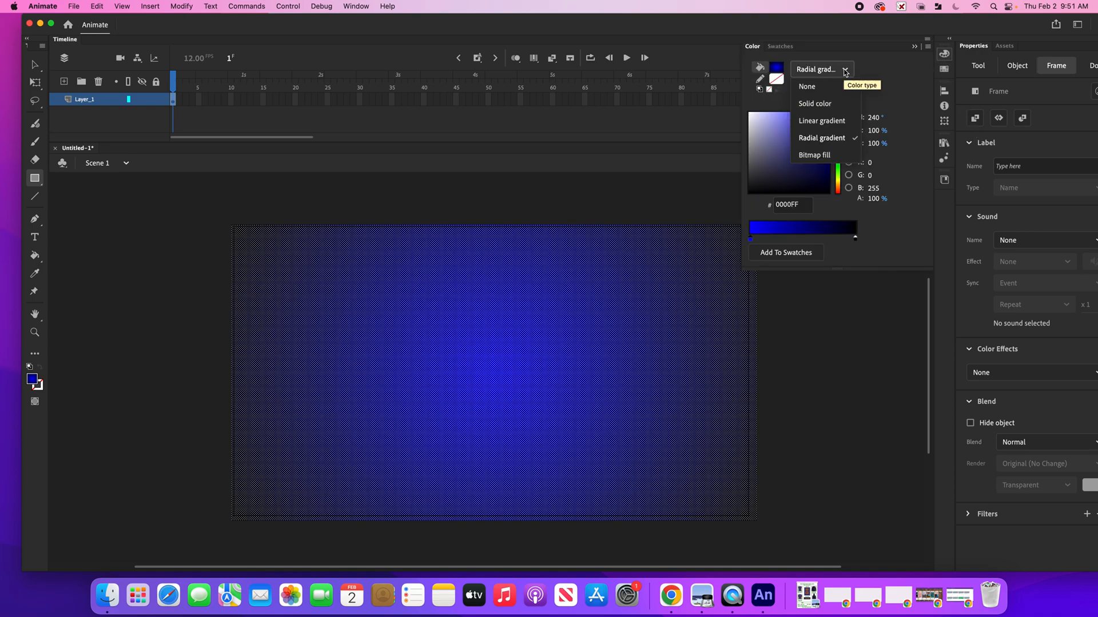
left_click(843, 122)
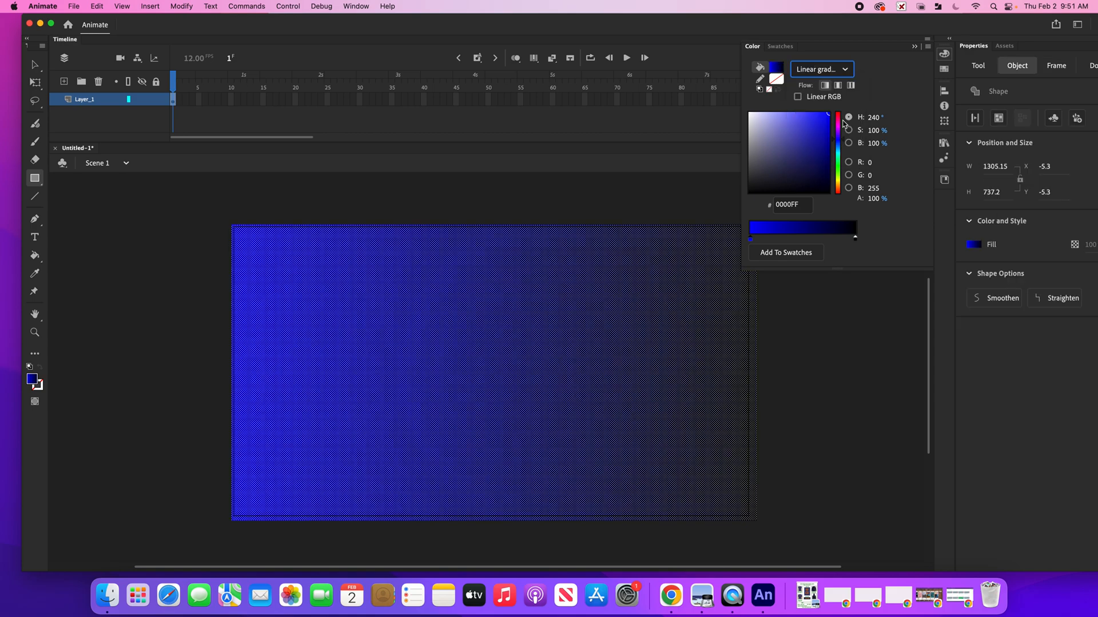
left_click(838, 117)
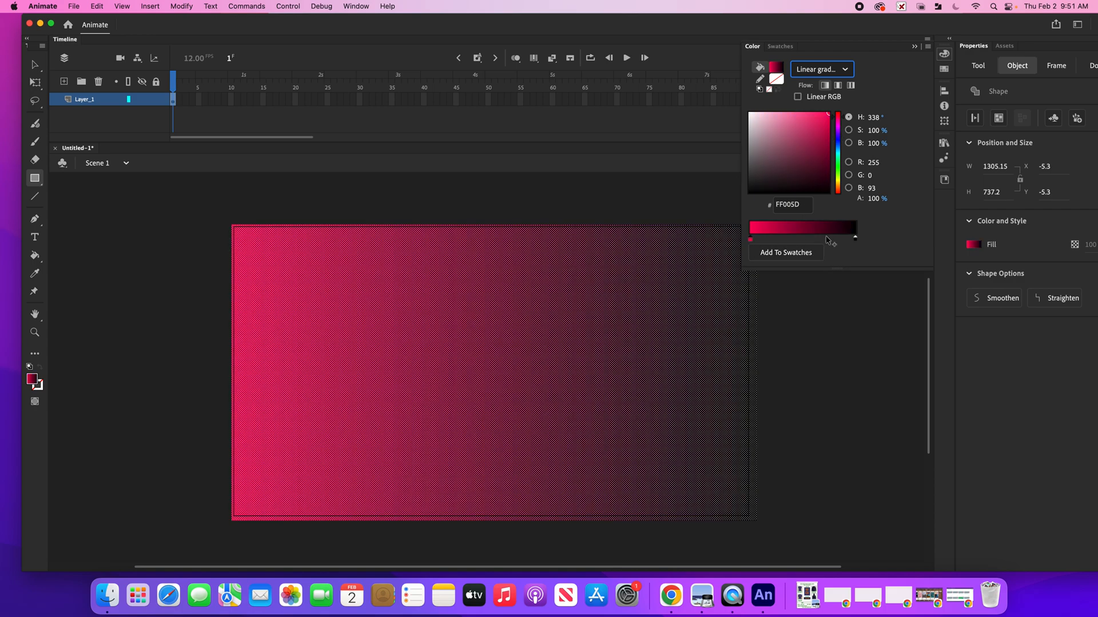
left_click(855, 239)
left_click(840, 143)
left_click(814, 127)
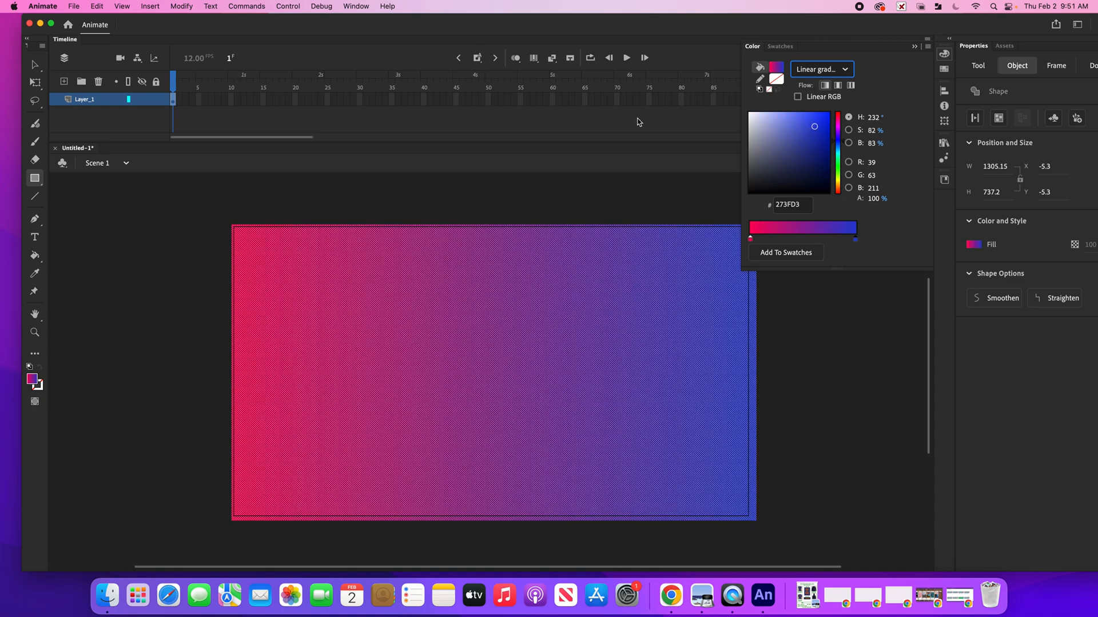
Use the Paint Bucket tool to turn the gradient vertical, blue at the top and pink at the bottom
left_click(35, 256)
left_click(33, 257)
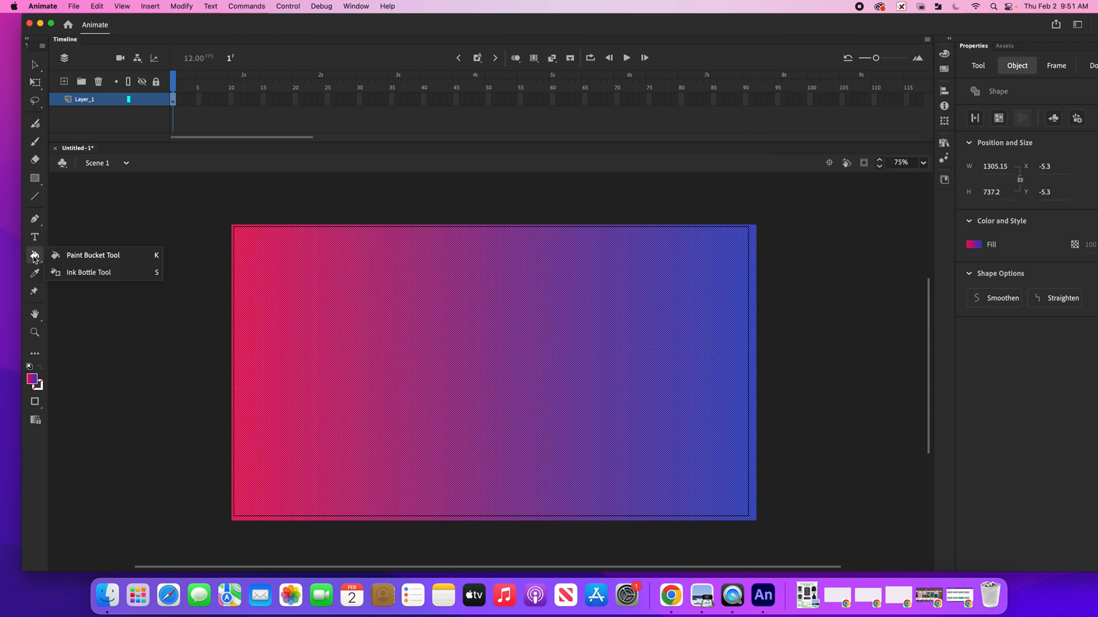
mouse_move(244, 304)
left_mouse_down()
mouse_move(422, 340)
mouse_move(481, 384)
left_mouse_up()
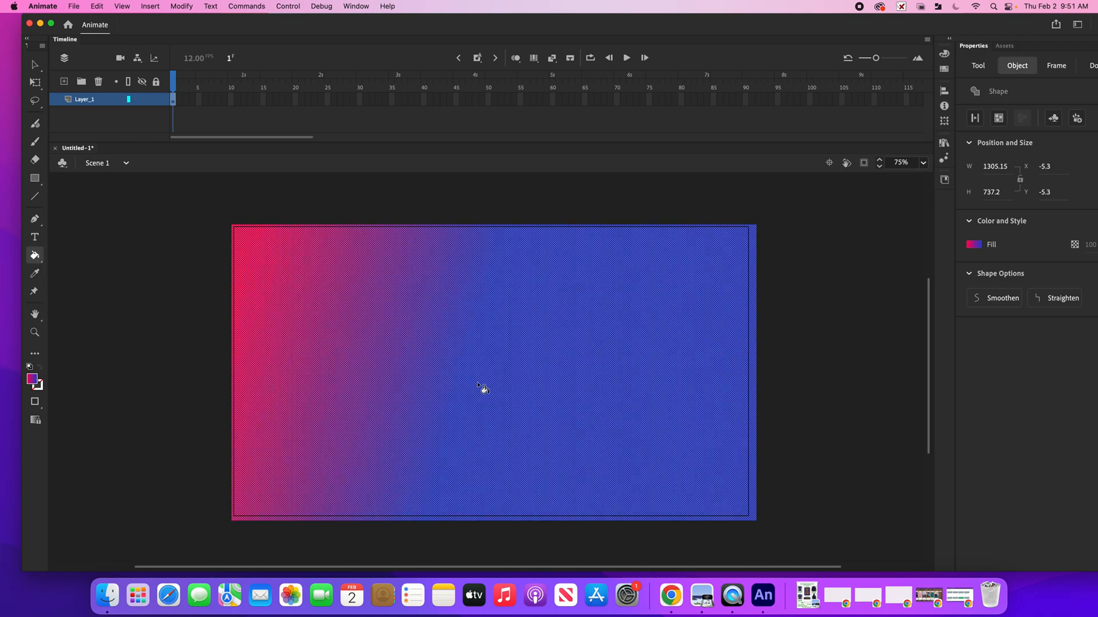
left_click_drag(517, 248, 530, 338)
mouse_move(533, 453)
left_mouse_down()
mouse_move(539, 537)
mouse_move(526, 258)
left_mouse_up()
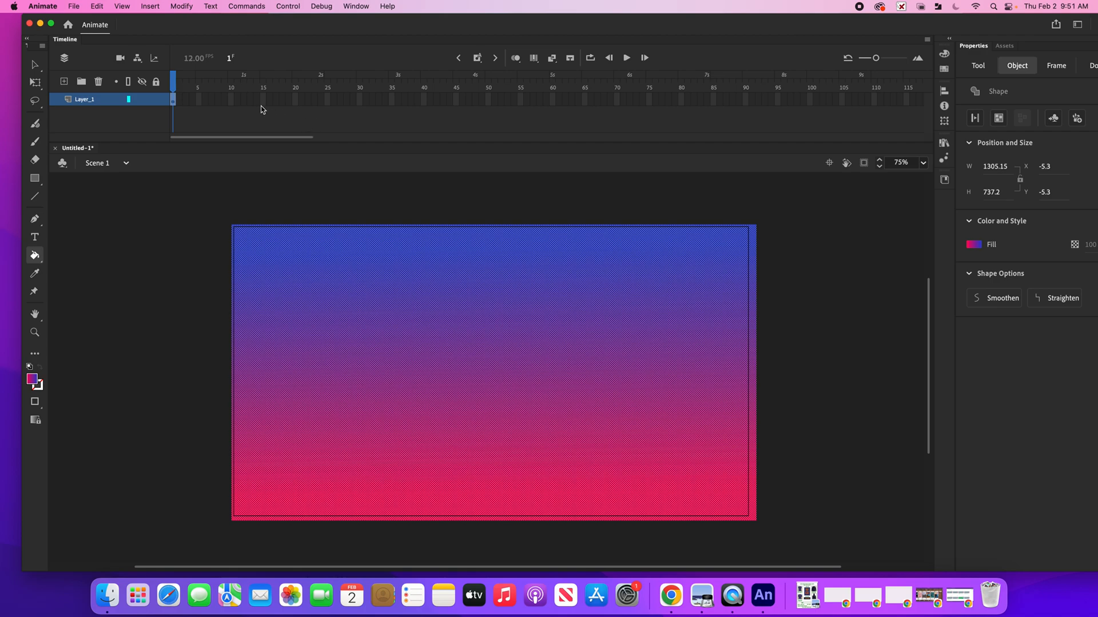
Insert a keyframe at frame 12 and repaint it with a gradient from pink at top to teal 27D3CB at bottom
left_click(244, 100)
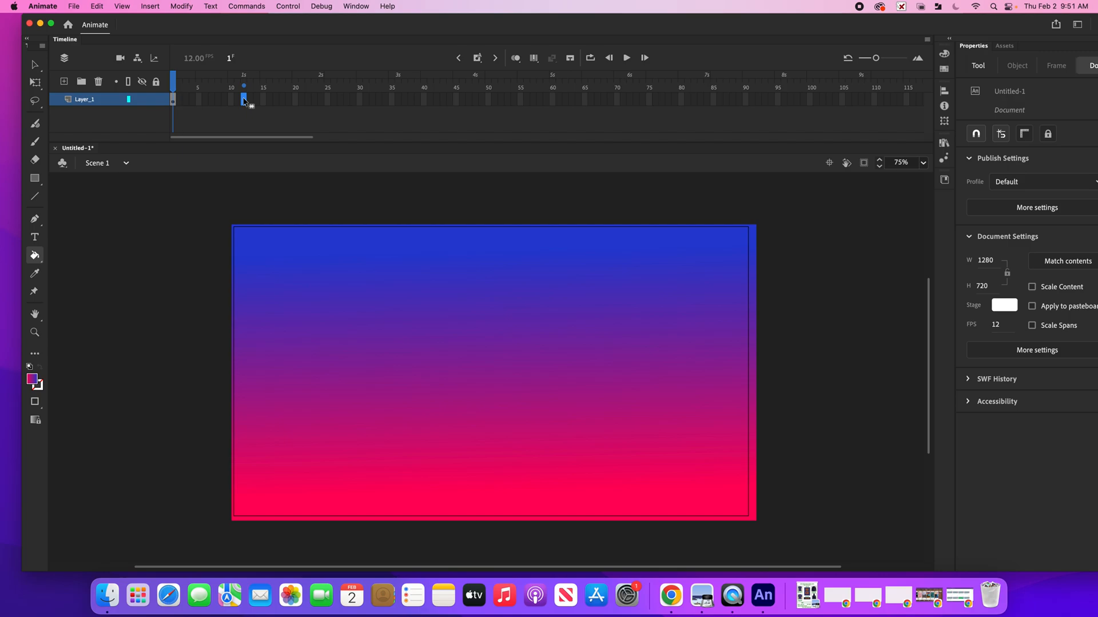
key("F5")
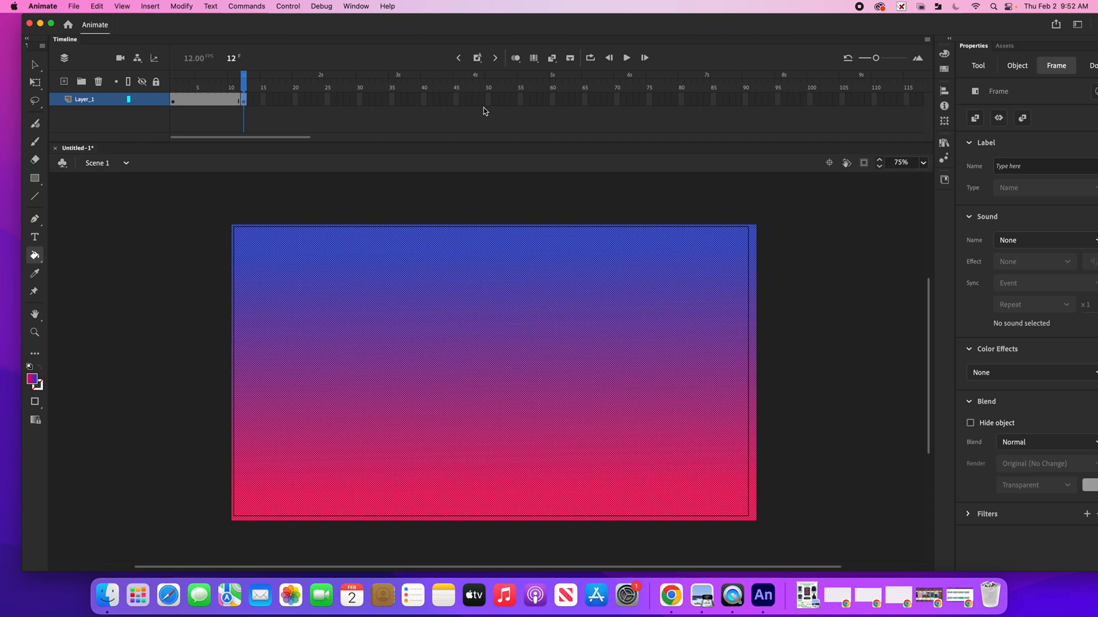
left_click(942, 55)
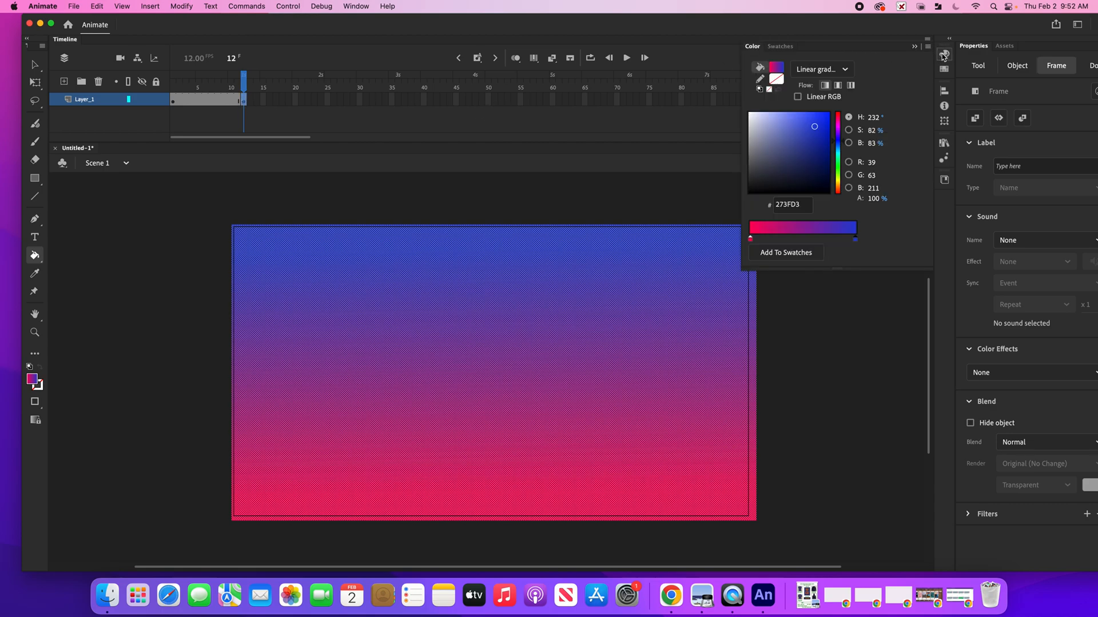
left_click(839, 155)
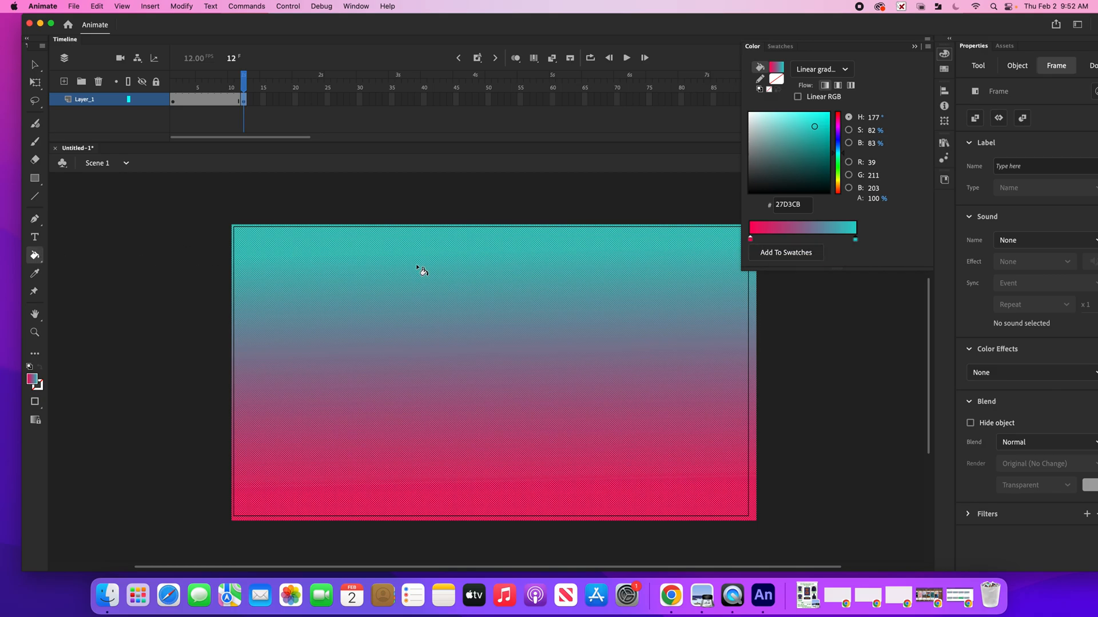
mouse_move(454, 250)
left_mouse_down()
mouse_move(497, 460)
mouse_move(496, 508)
left_mouse_up()
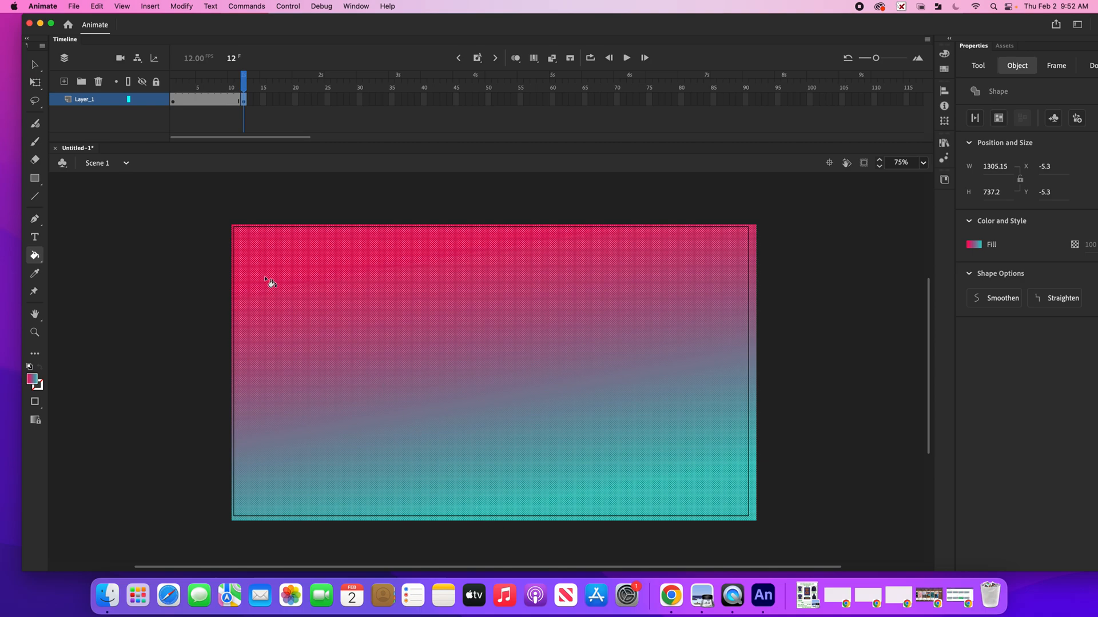
Create a shape tween between the keyframes at frames 1 and 12
left_click(206, 102)
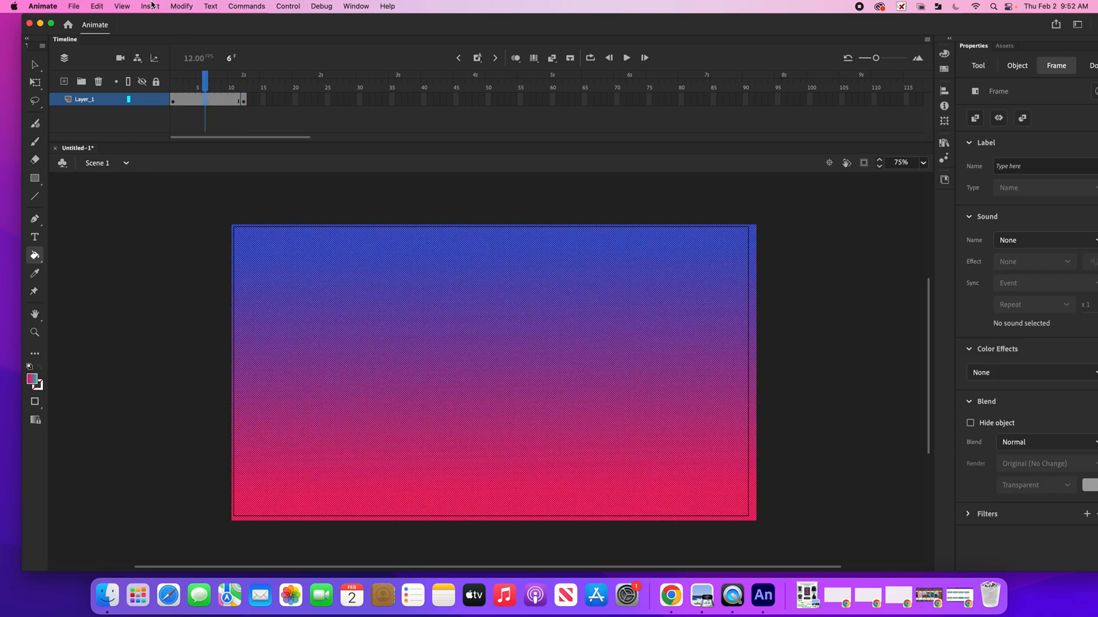
left_click(152, 5)
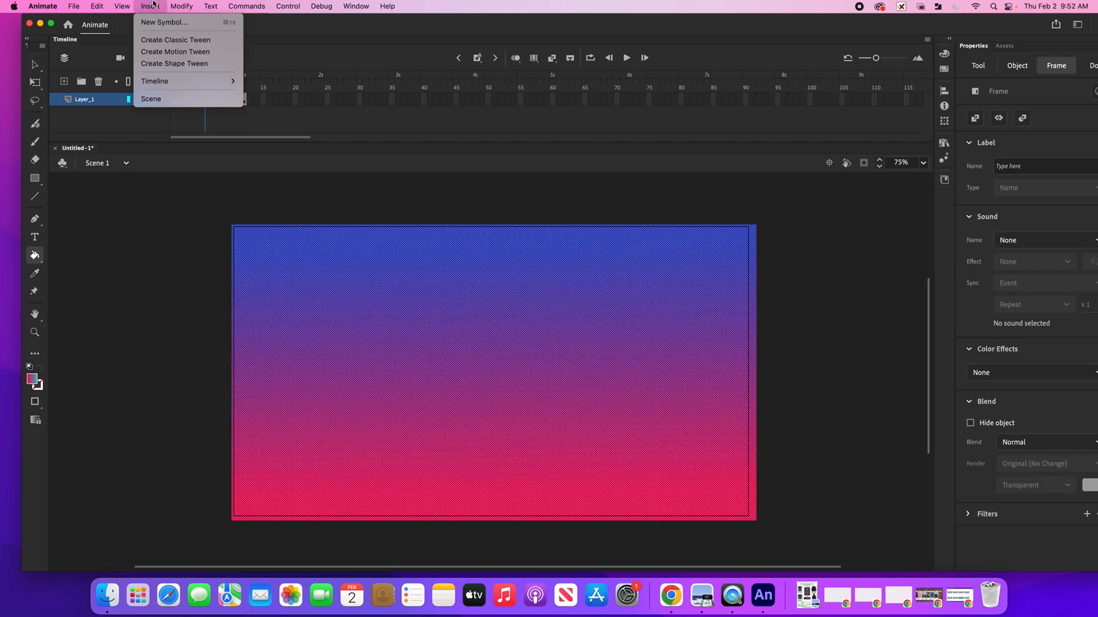
left_click(177, 65)
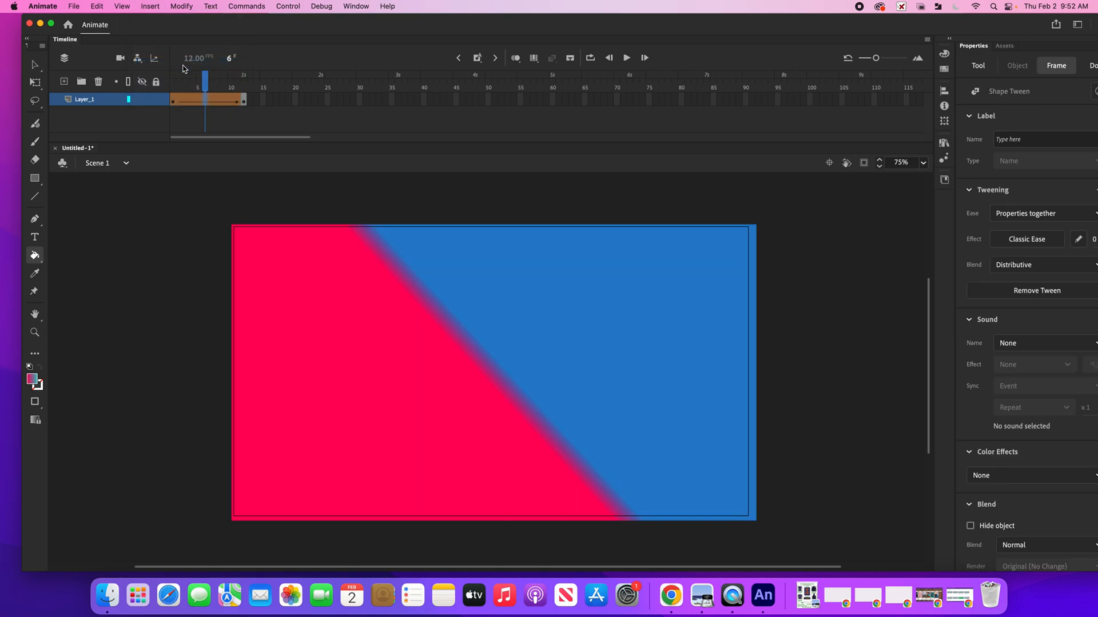
Play the tween from the start to preview the gradient change
left_click_drag(206, 83, 162, 88)
key("Return")
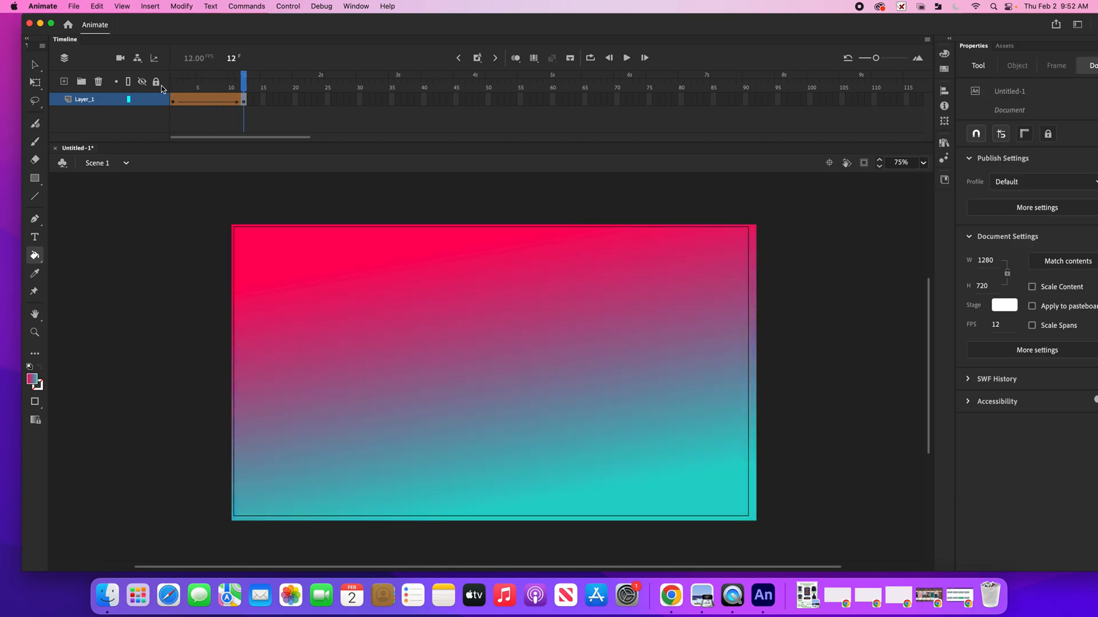
Insert a keyframe at frame 24 and repaint it with a diagonal gradient from yellow at lower right to blue 274CD3 at upper left
left_click(320, 100)
key("F6")
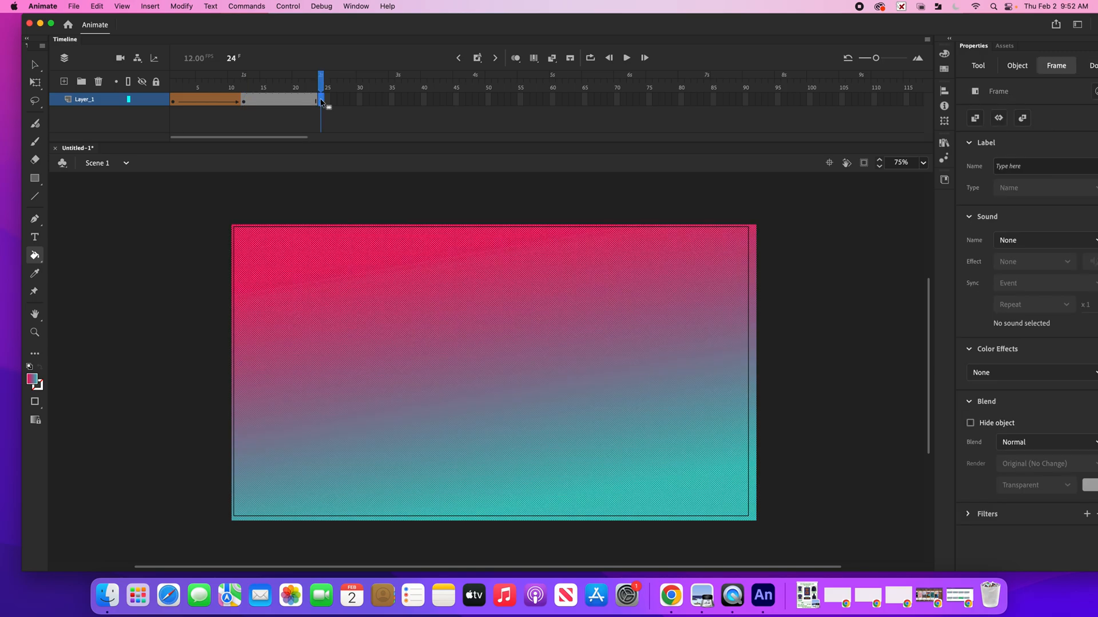
left_click(944, 51)
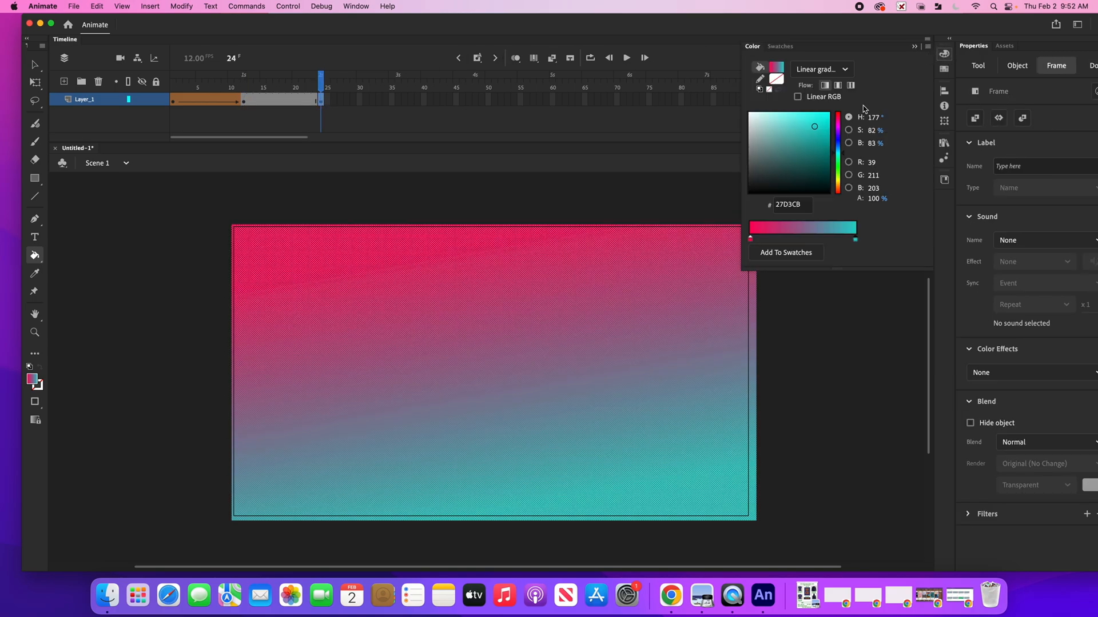
left_click_drag(838, 146, 838, 139)
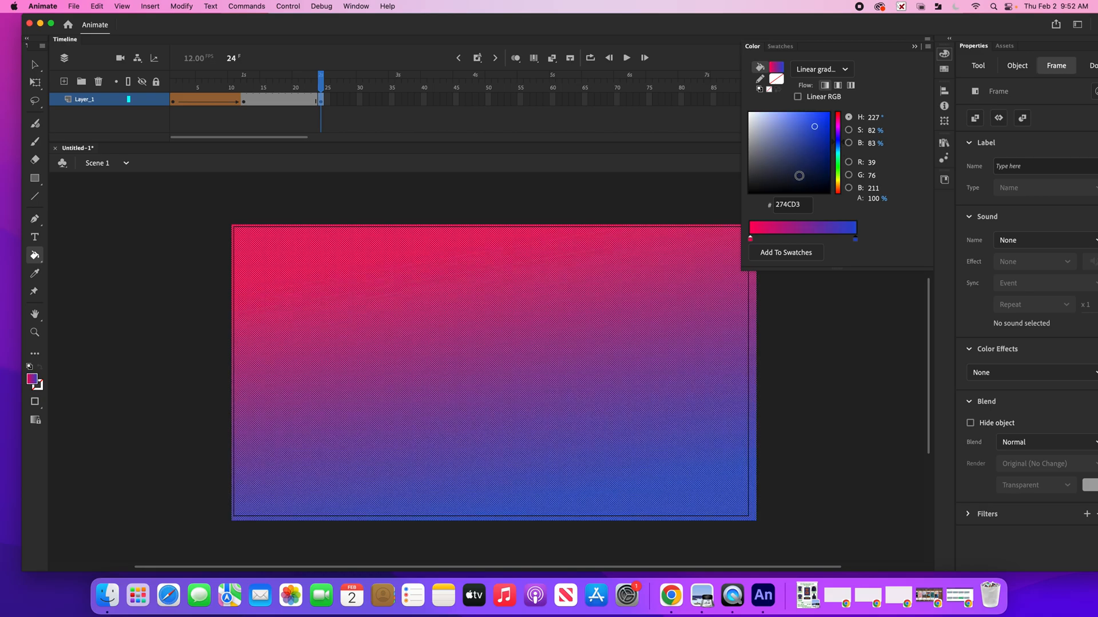
left_click(750, 240)
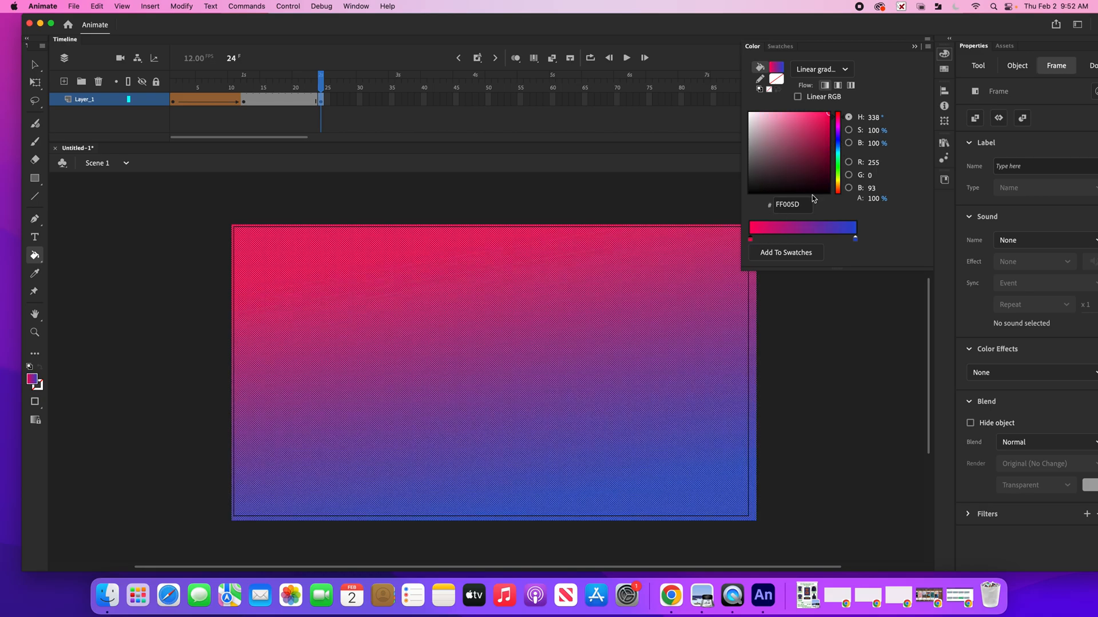
left_click(839, 179)
left_click_drag(573, 453, 473, 218)
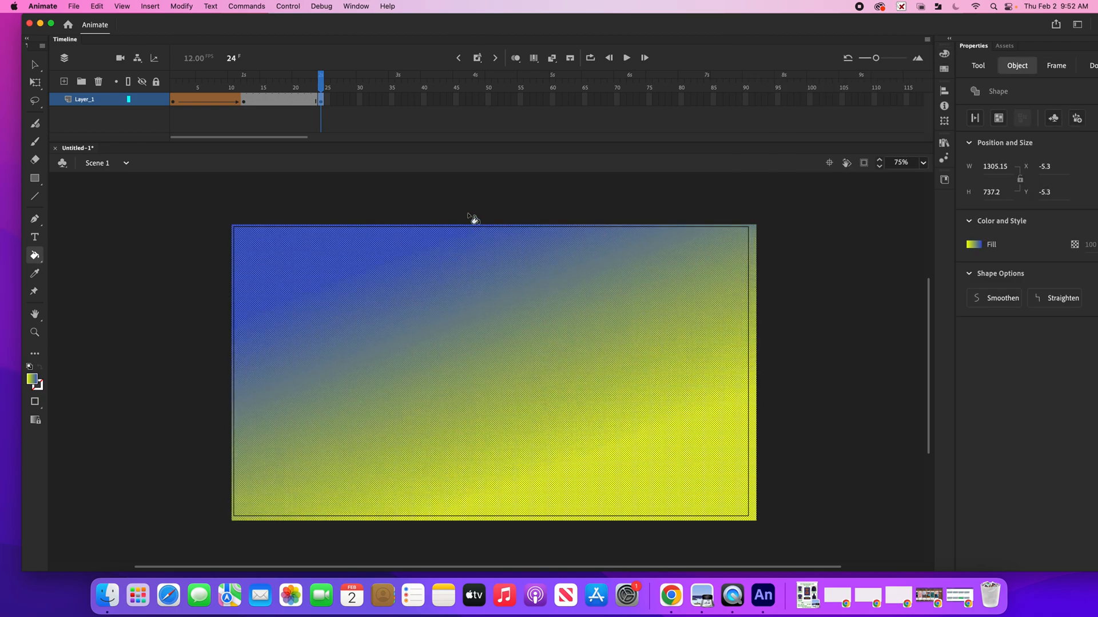
left_click(278, 101)
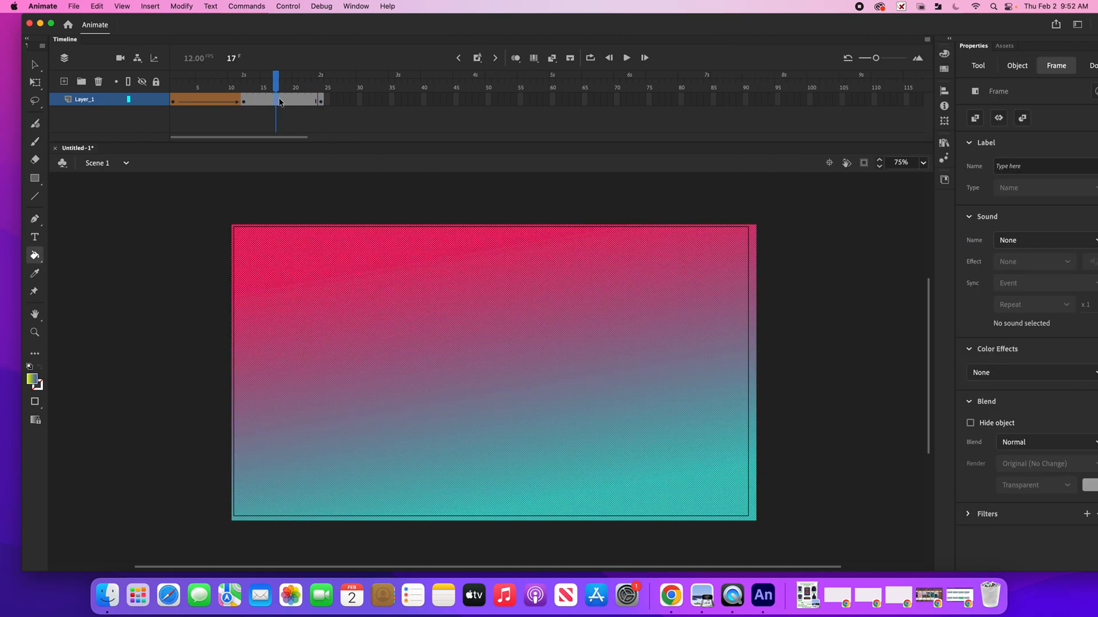
Create a shape tween between the keyframes at frames 12 and 24 and scrub through it
left_click(150, 6)
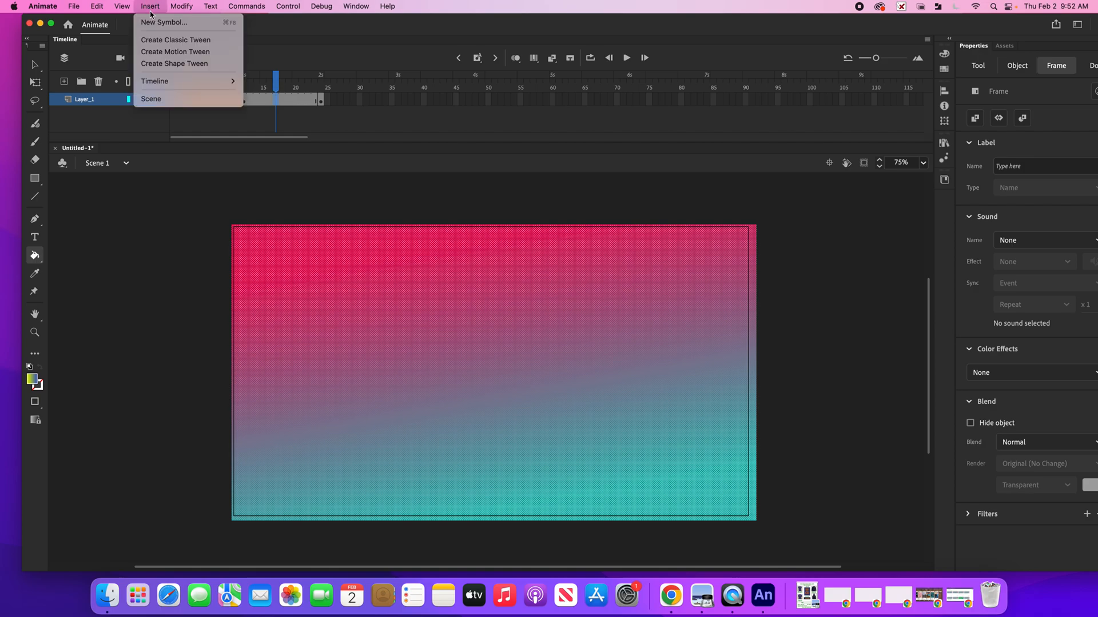
left_click(181, 70)
left_click_drag(278, 78, 313, 80)
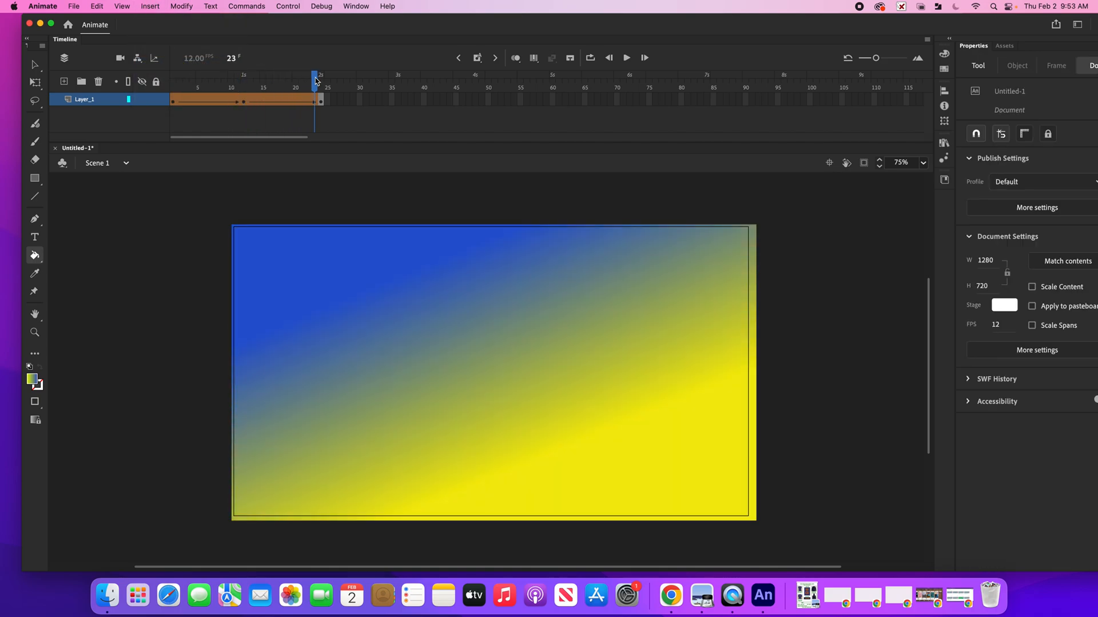
Add a keyframe at frame 40 and change its gradient's yellow stop to green 00FFA8
left_click(408, 98)
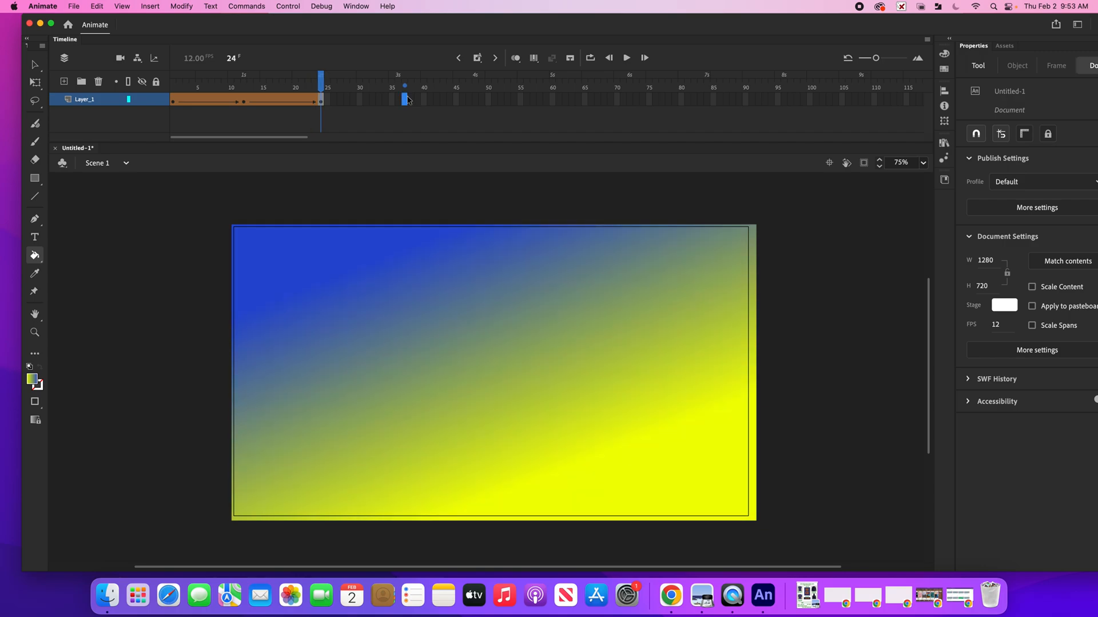
left_click_drag(404, 99, 400, 103)
left_click_drag(400, 103, 423, 103)
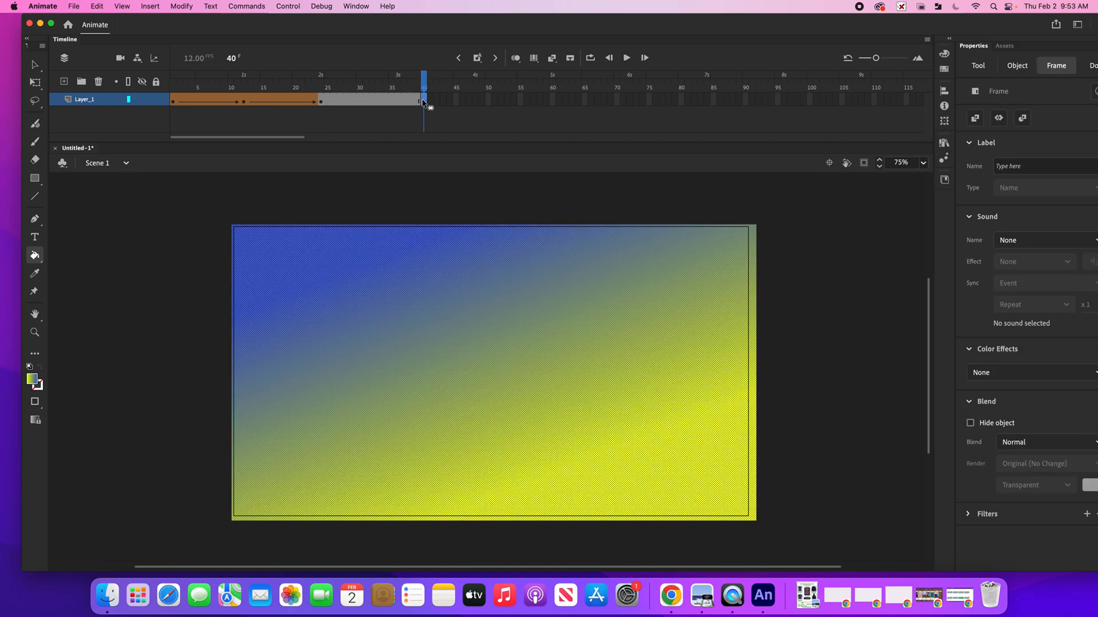
left_click(944, 53)
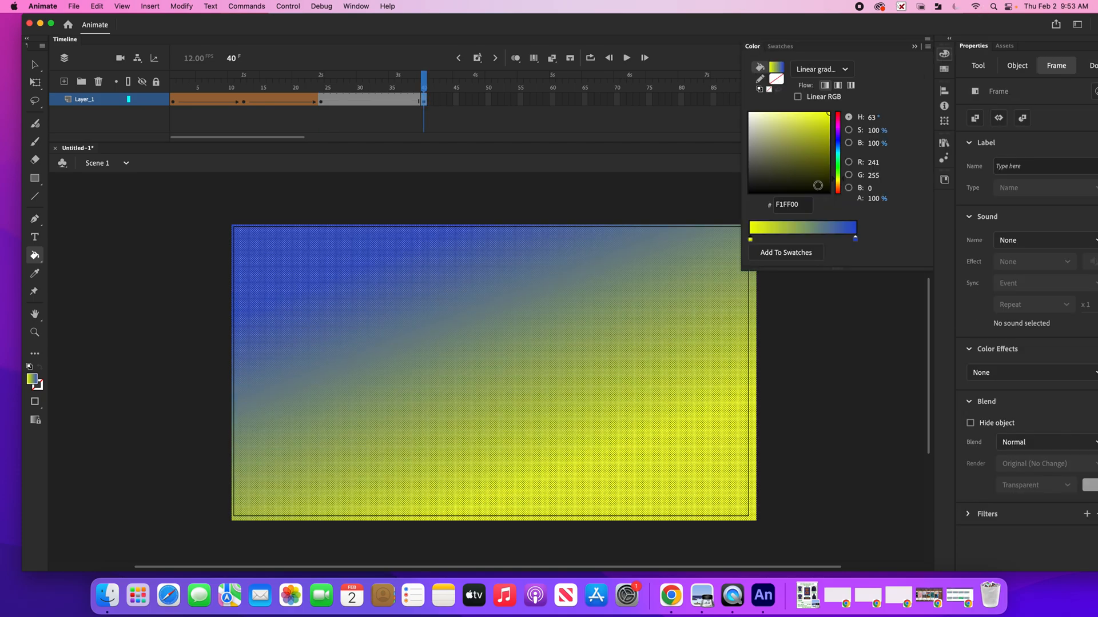
left_click(840, 159)
Create a shape tween between the keyframes at frames 24 and 40 and preview it
left_click(372, 93)
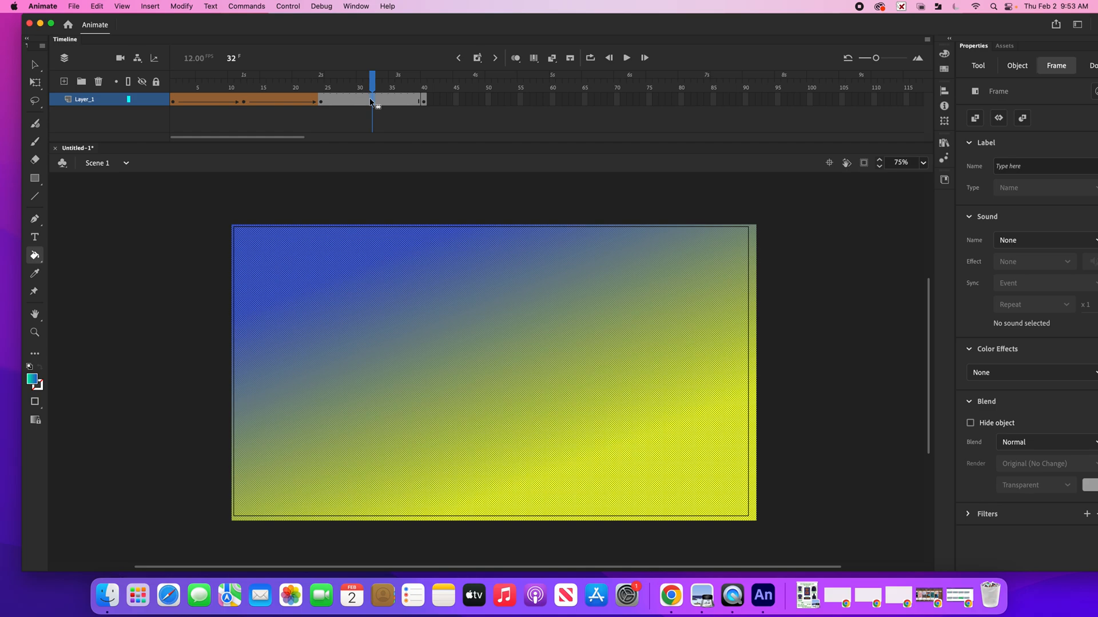
left_click(151, 6)
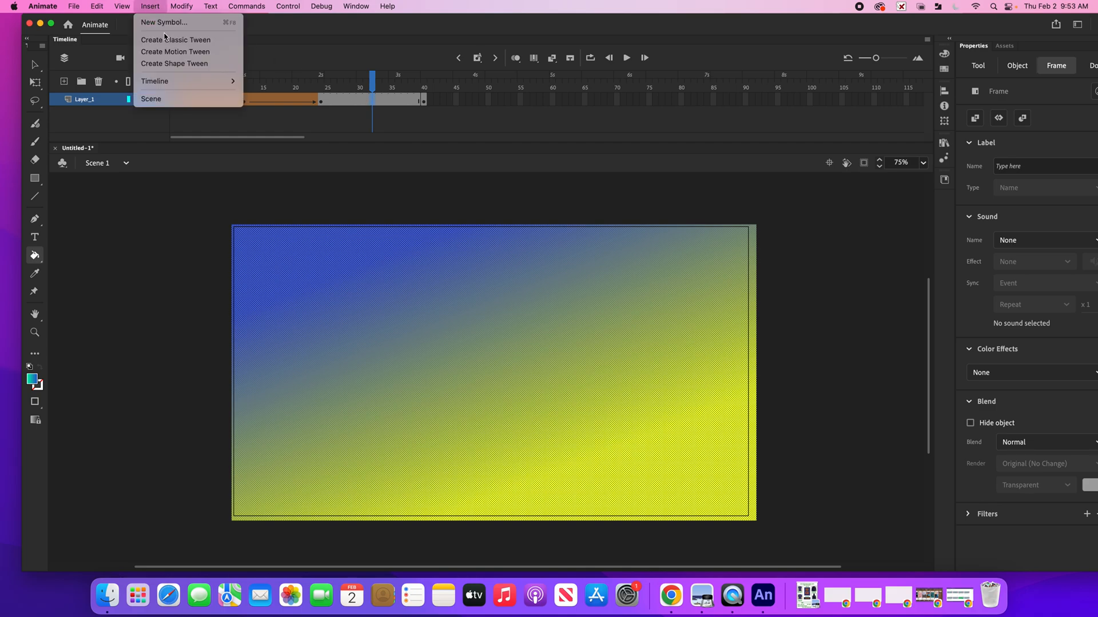
left_click(185, 64)
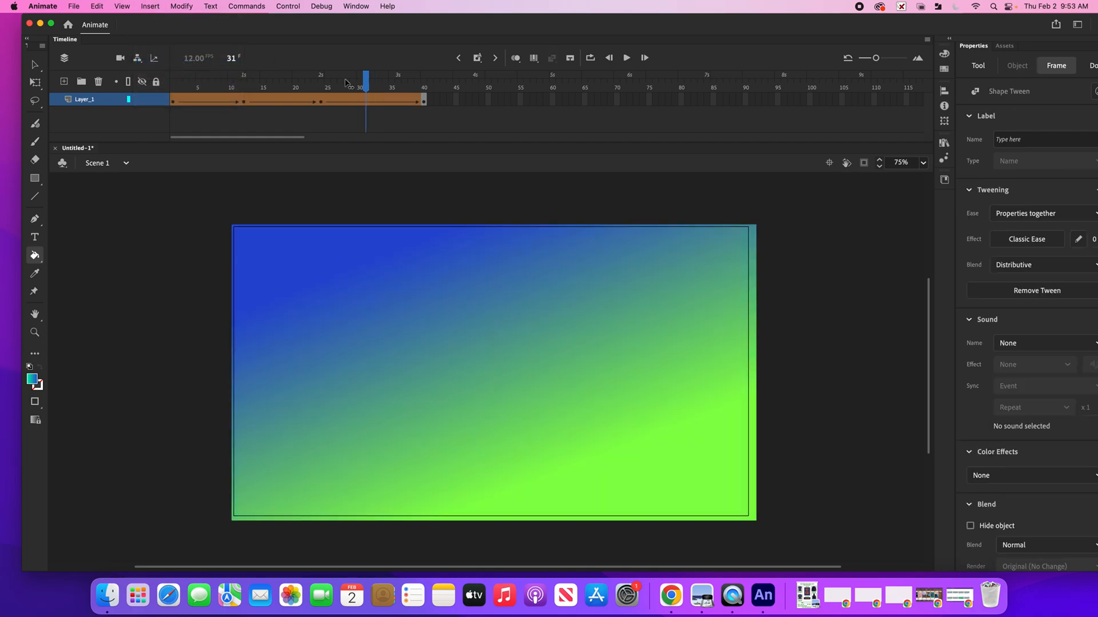
left_click(307, 87)
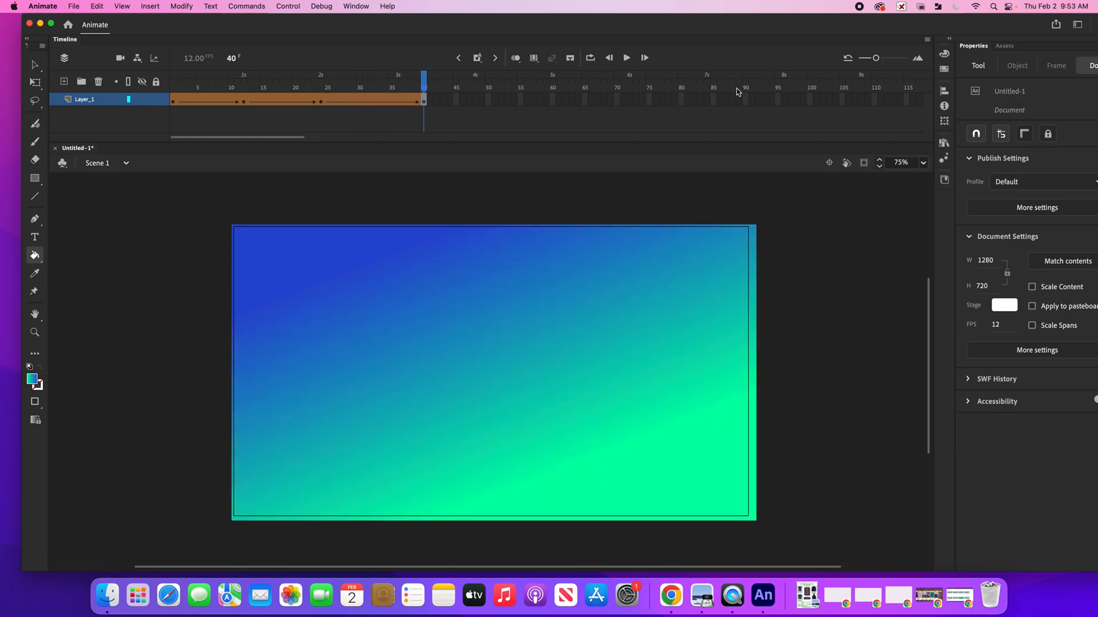
Add a keyframe at frame 54 and switch its fill to a radial gradient
left_click(515, 101)
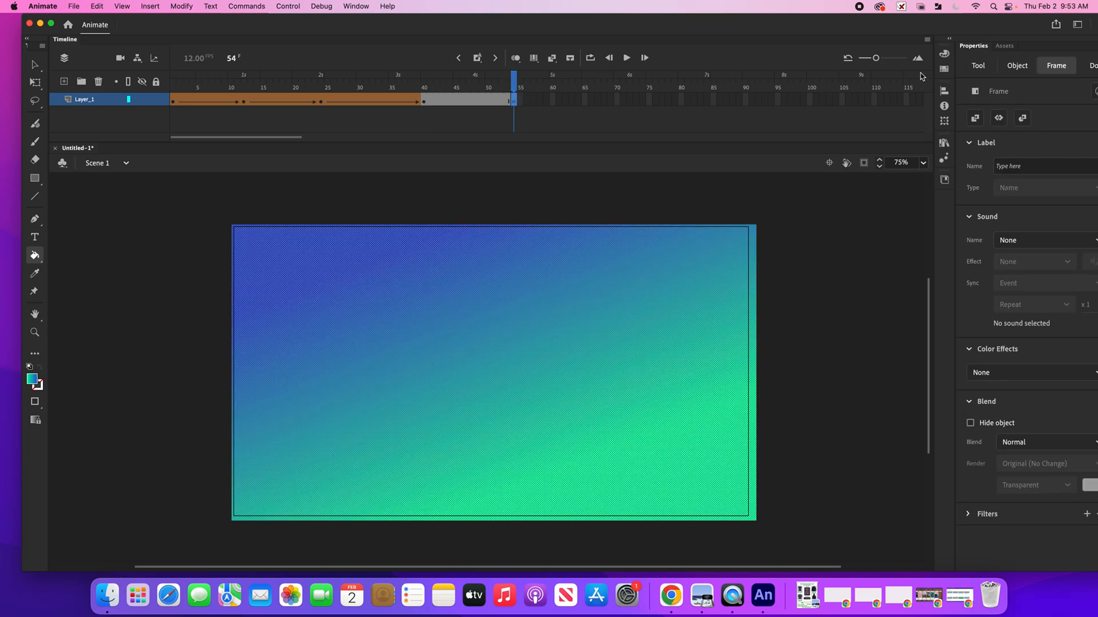
left_click(944, 54)
left_click(841, 68)
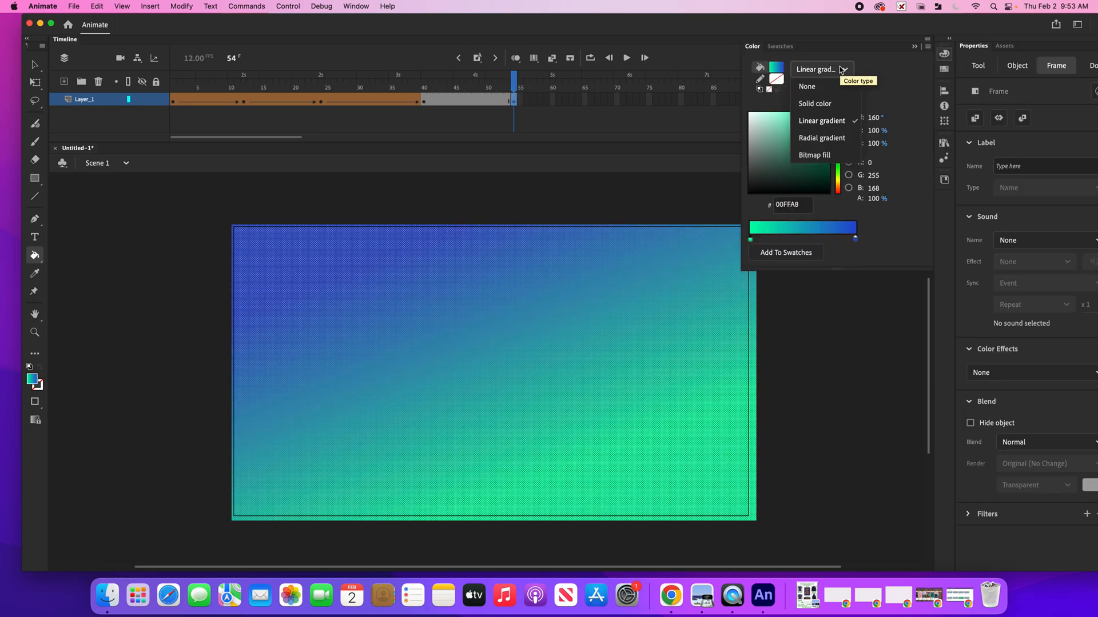
left_click(823, 138)
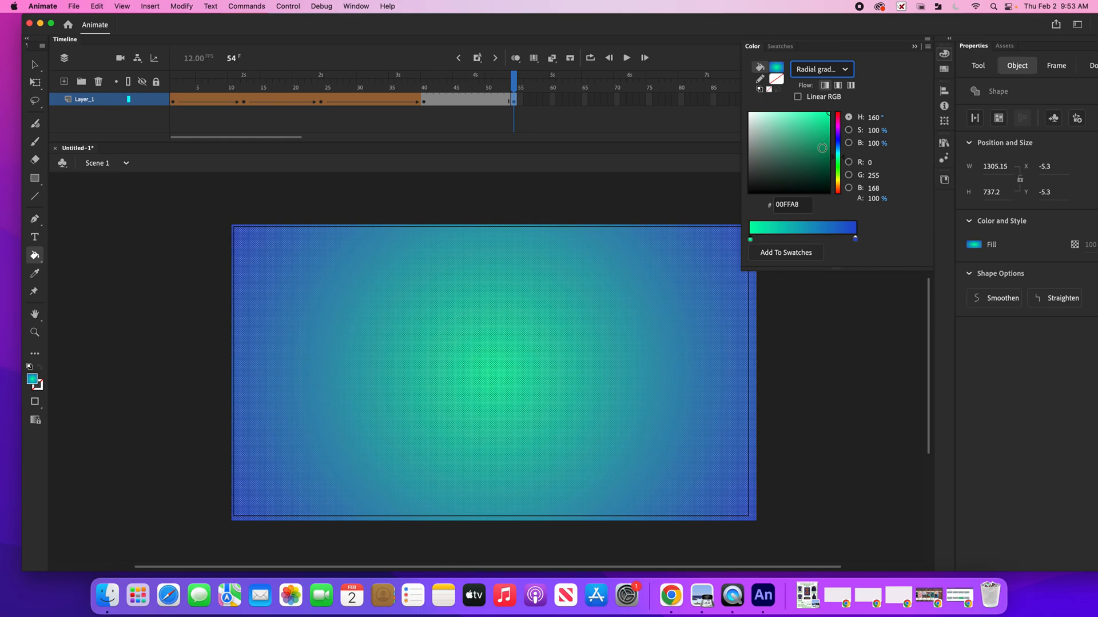
Add three gradient stops coloured blue 123ABC, green 1CC72D and yellow ADB209 to the radial gradient
left_click(801, 236)
left_click(838, 143)
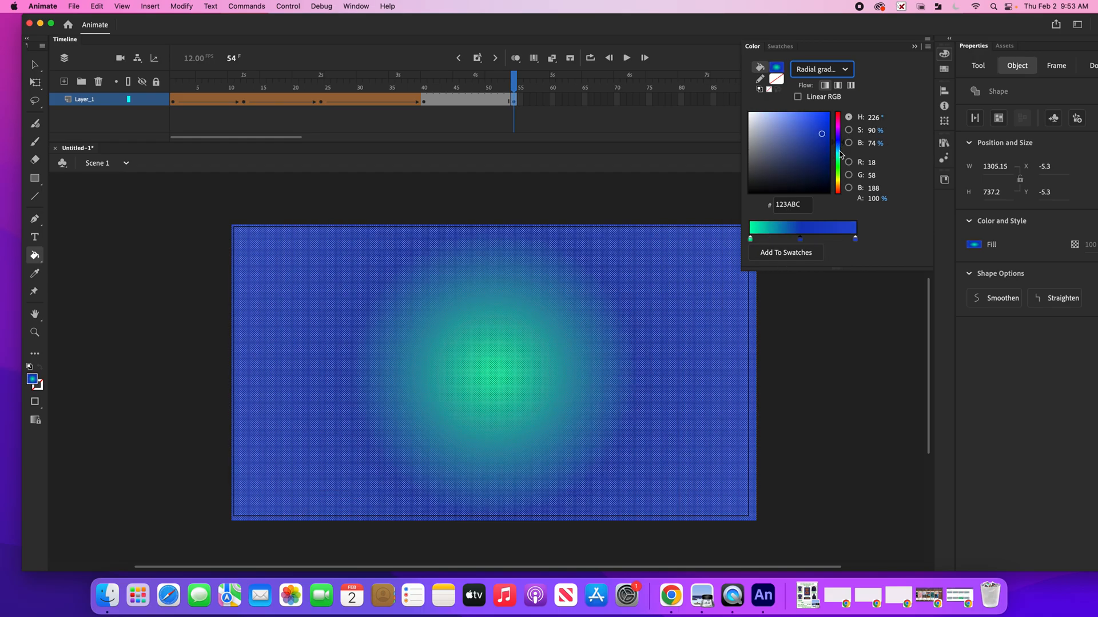
left_click(829, 238)
left_click(838, 167)
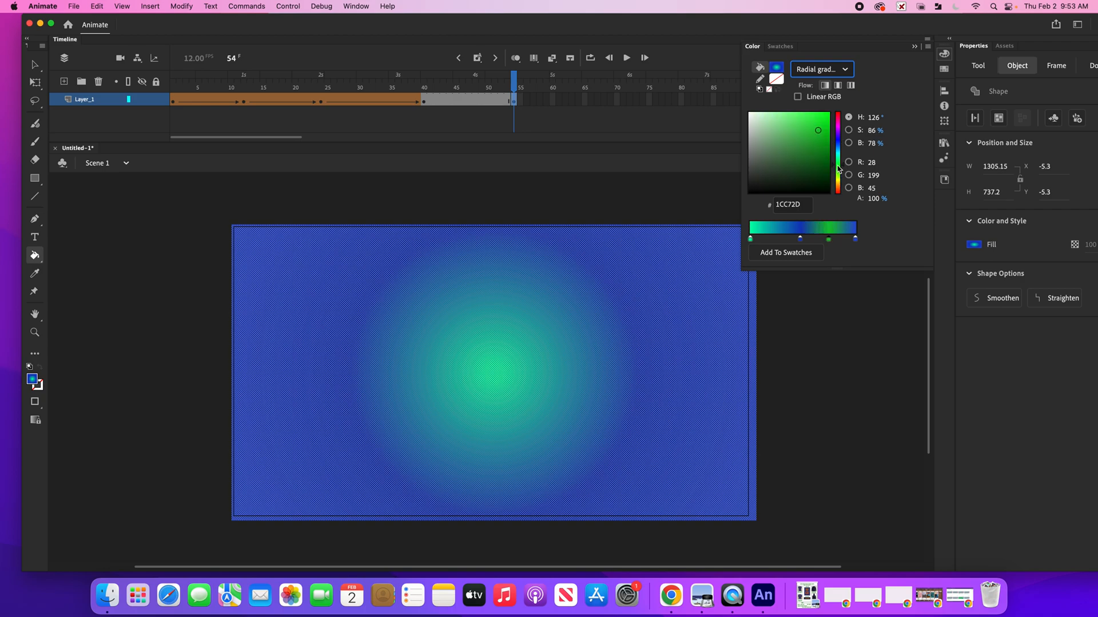
left_click(776, 238)
left_click(840, 182)
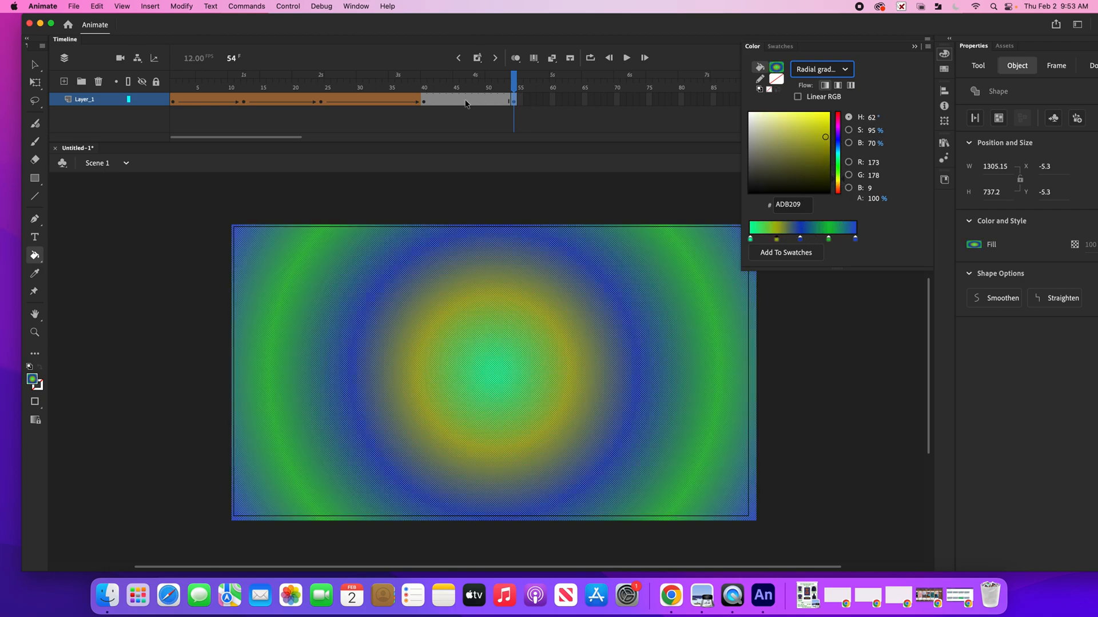
Create a shape tween between the keyframes at frames 40 and 54
left_click(466, 102)
left_click(158, 6)
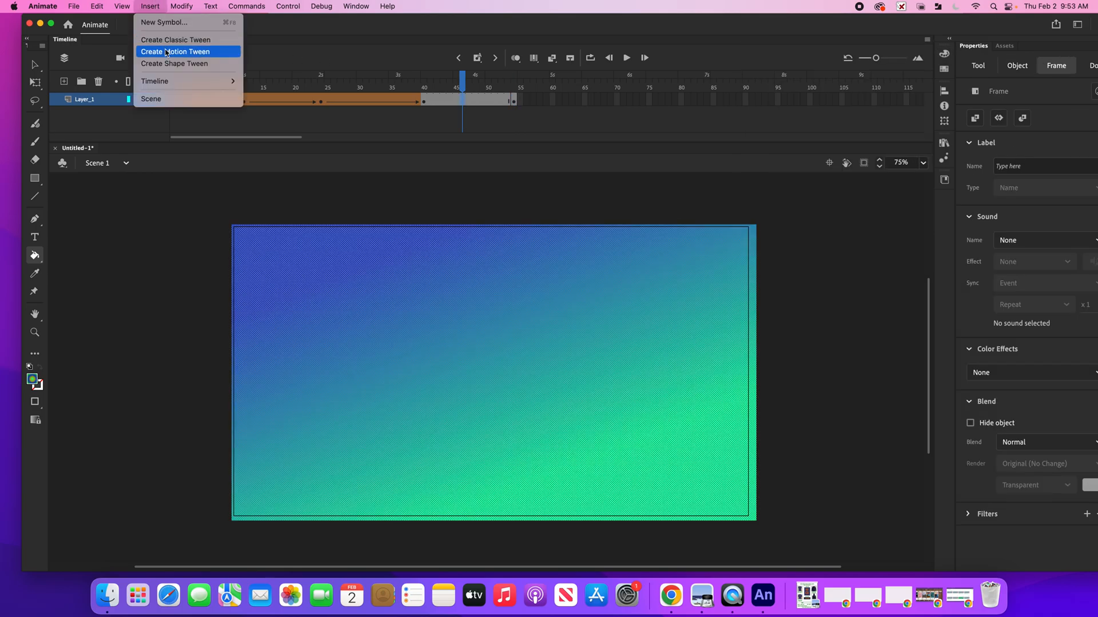
left_click(165, 68)
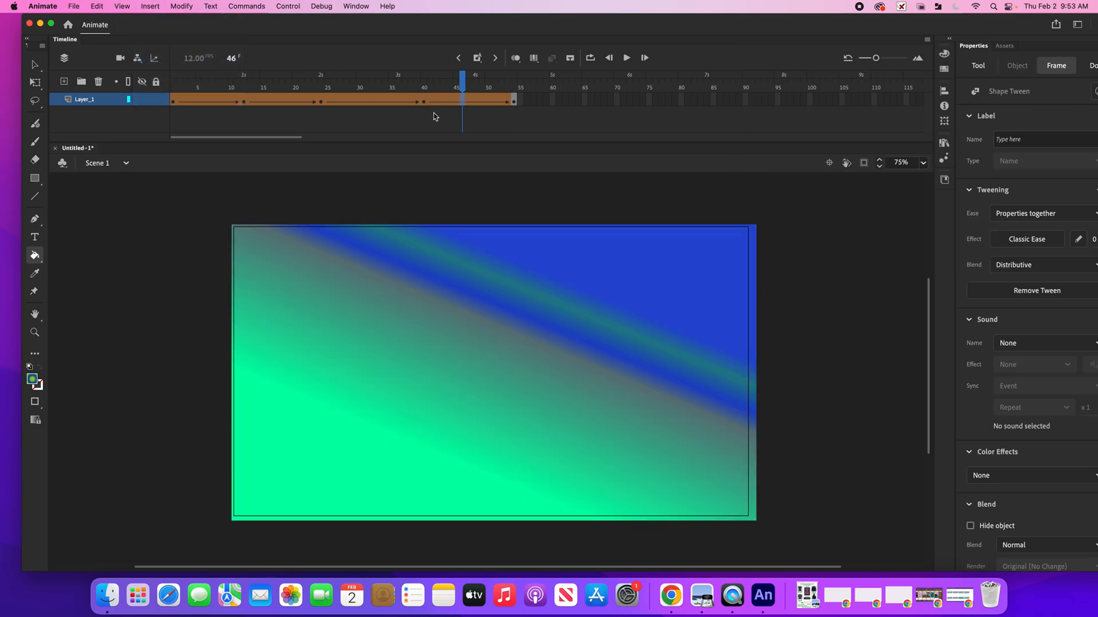